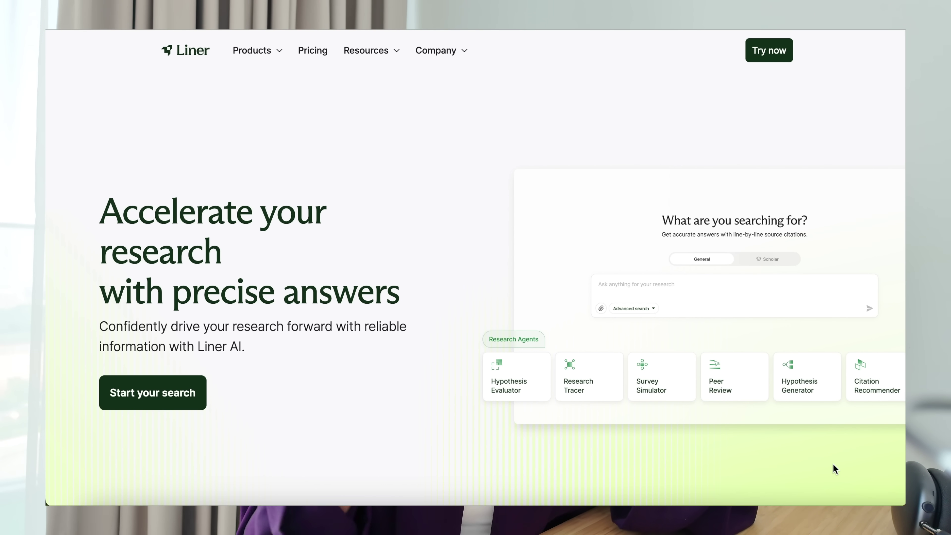
Scroll down through the features section of the Liner homepage.
scroll(835, 469, "down", 2)
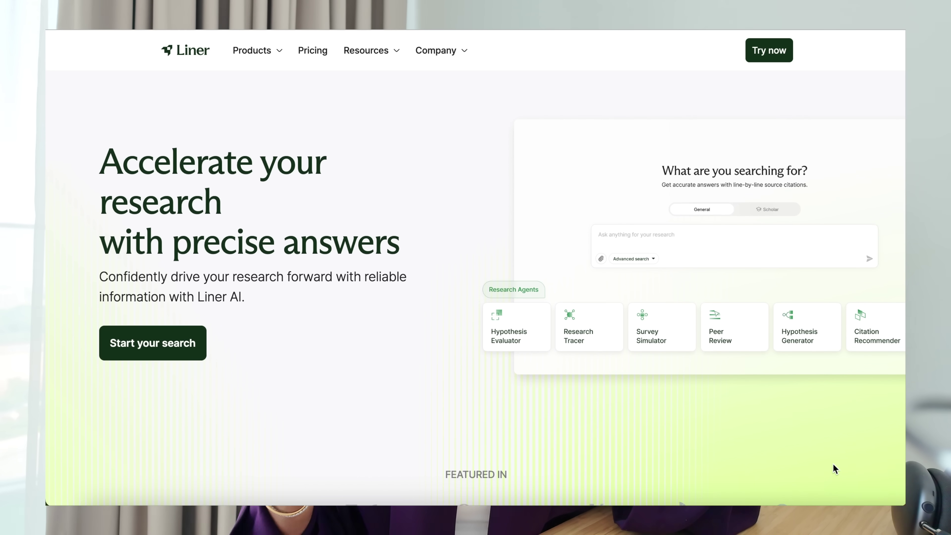
scroll(835, 468, "down", 1)
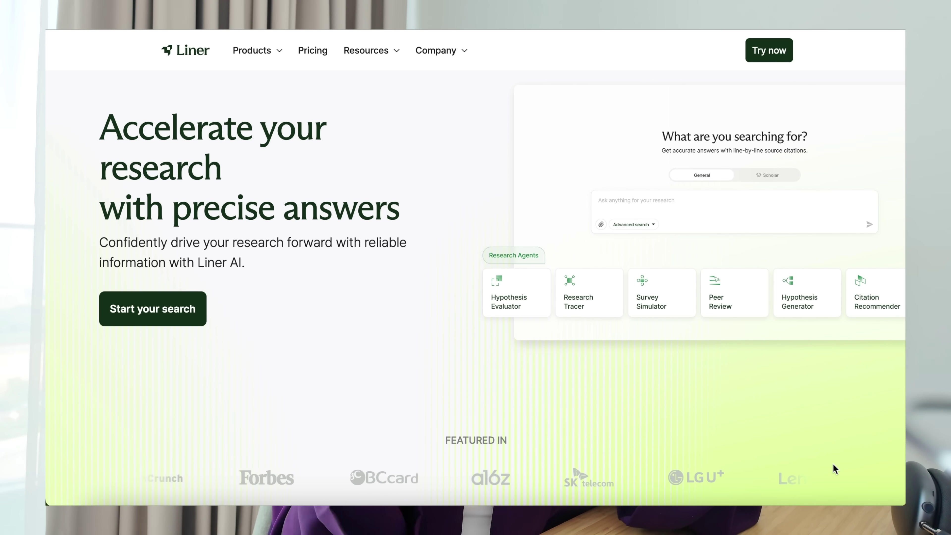
scroll(834, 468, "down", 2)
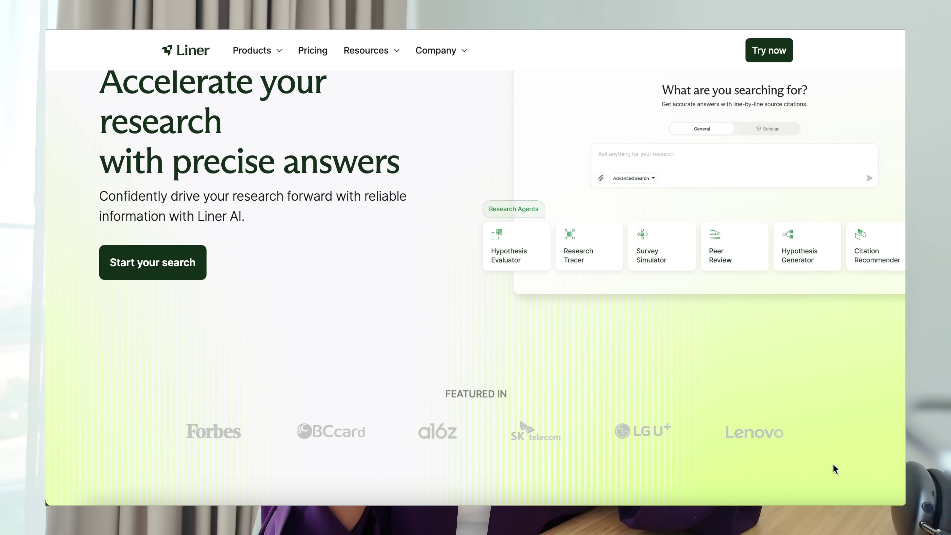
scroll(833, 467, "down", 10)
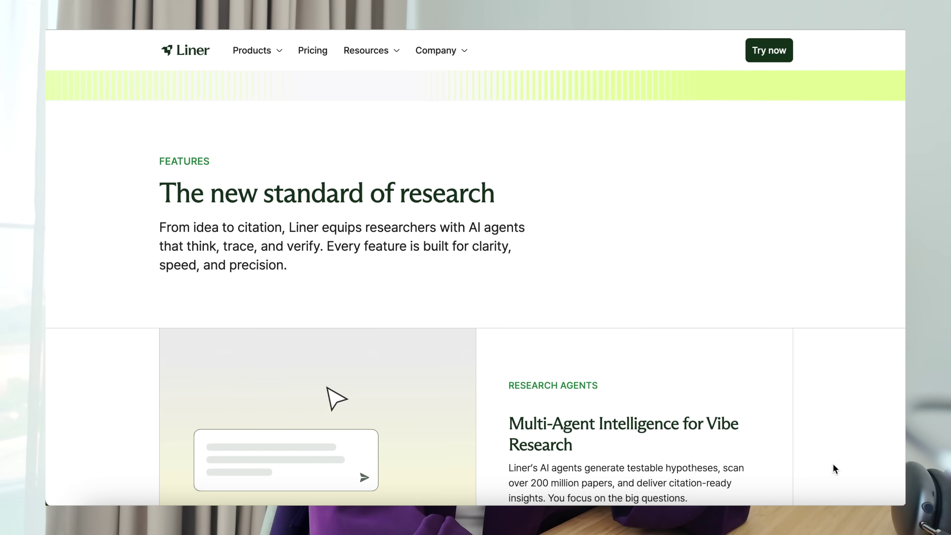
scroll(833, 465, "down", 3)
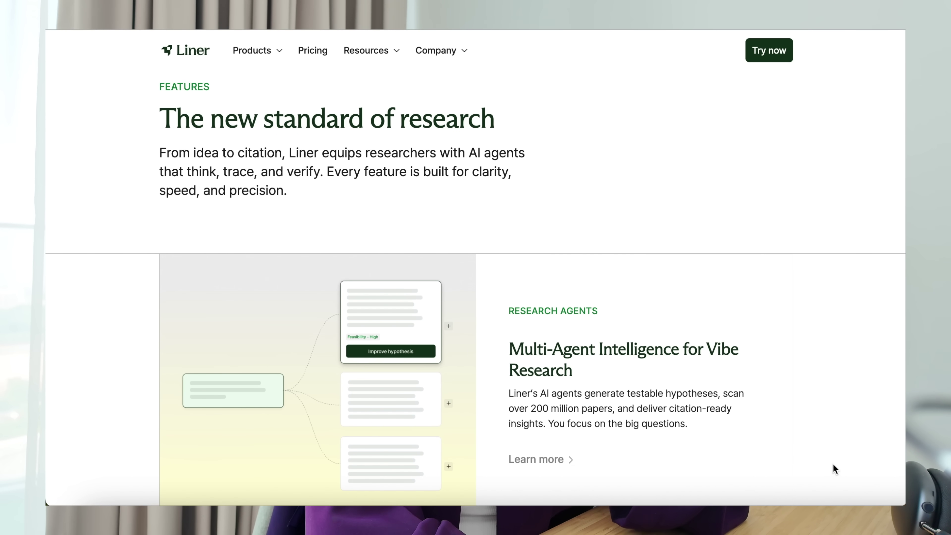
scroll(833, 464, "down", 2)
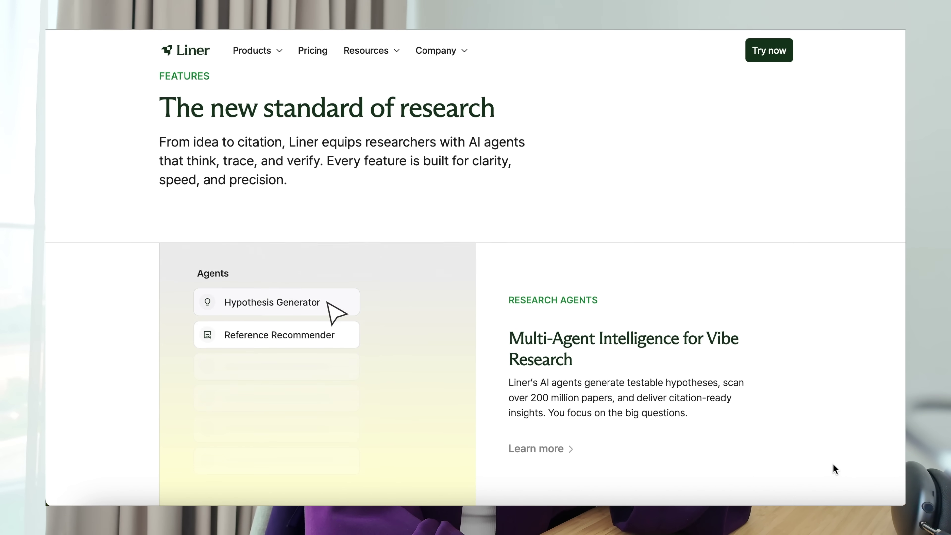
scroll(833, 465, "down", 4)
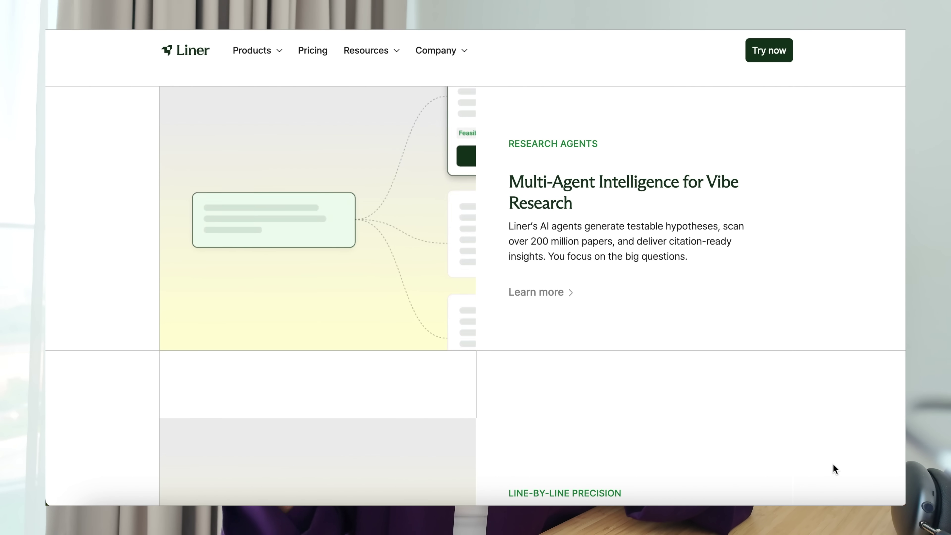
scroll(835, 468, "down", 8)
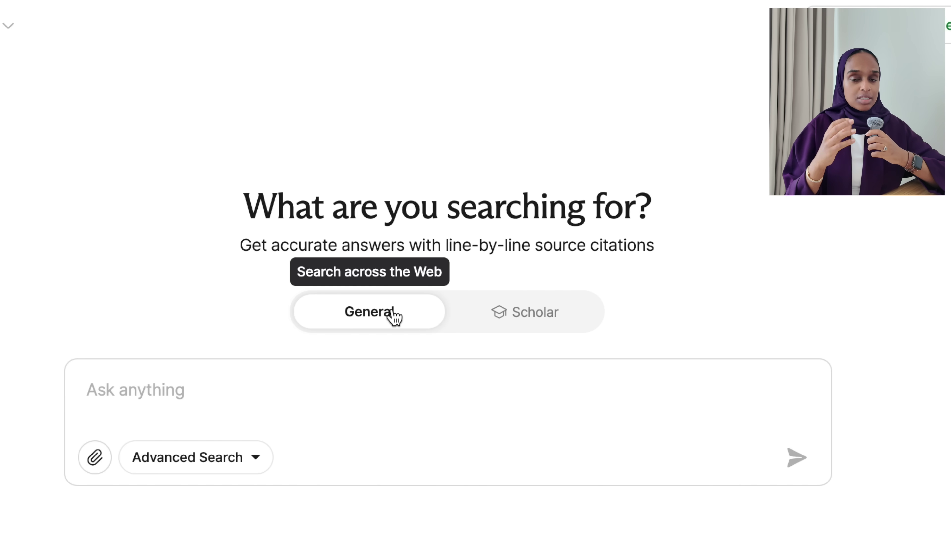
Switch to Scholar search with Deep Research as the search type, then open the paper filter.
scroll(392, 316, "down", 3)
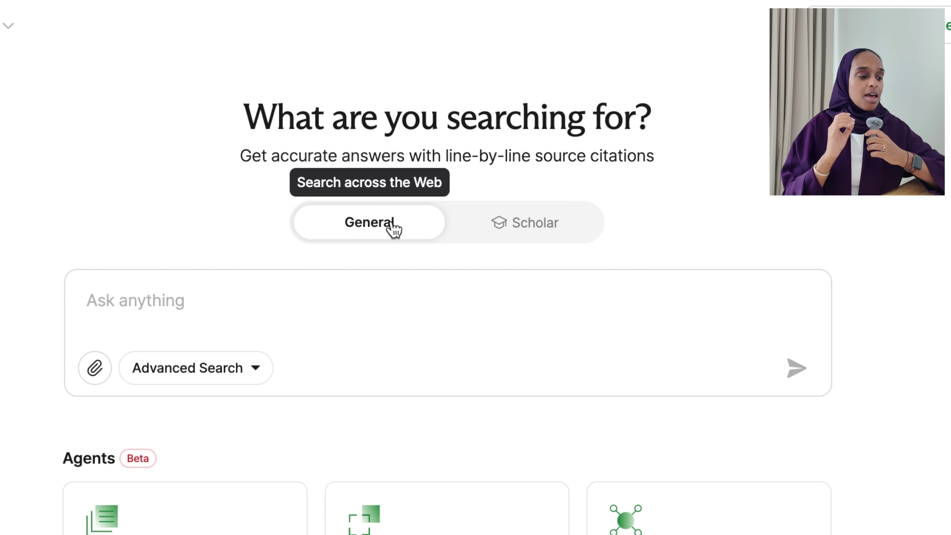
left_click(510, 231)
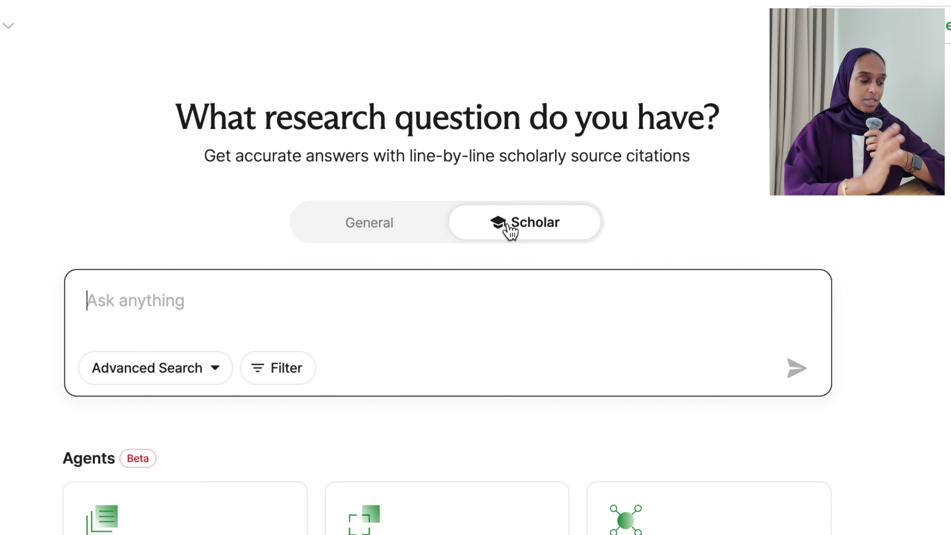
left_click(154, 368)
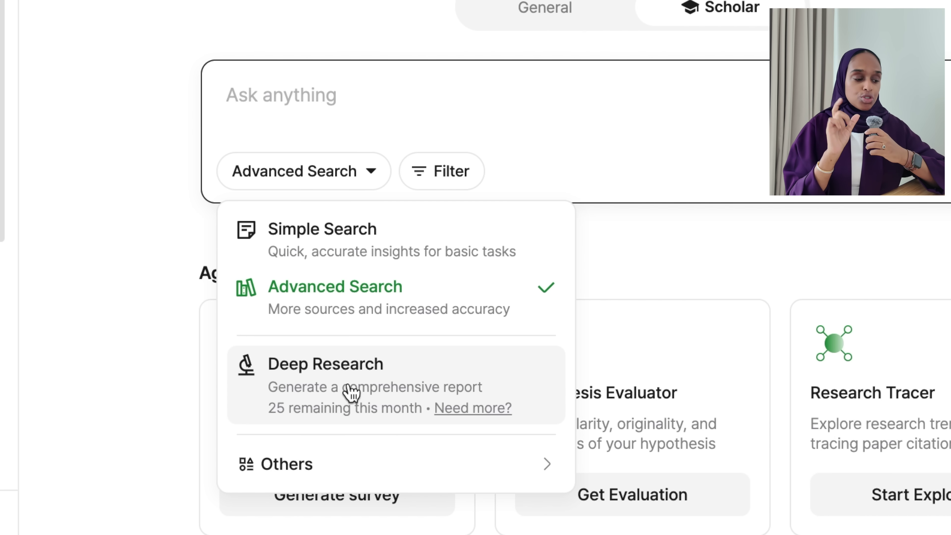
mouse_move(352, 475)
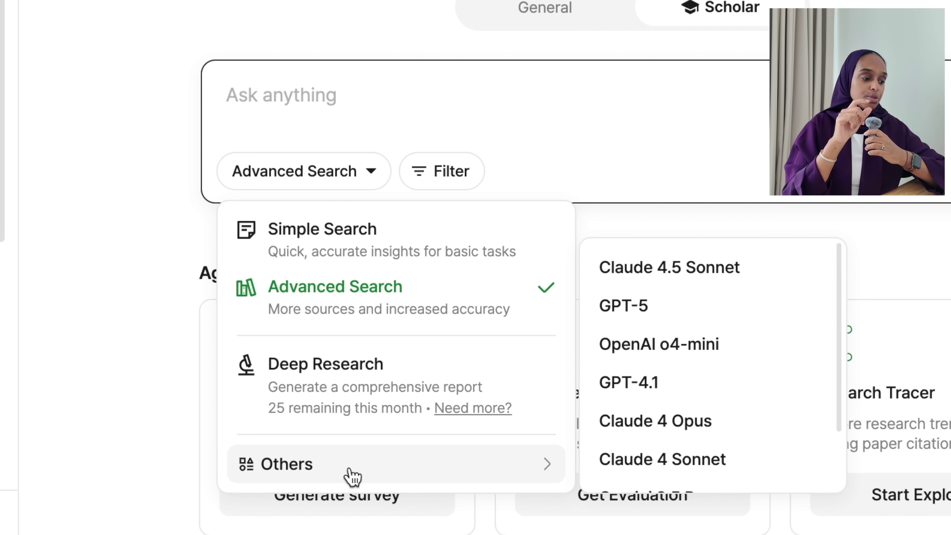
left_click(348, 408)
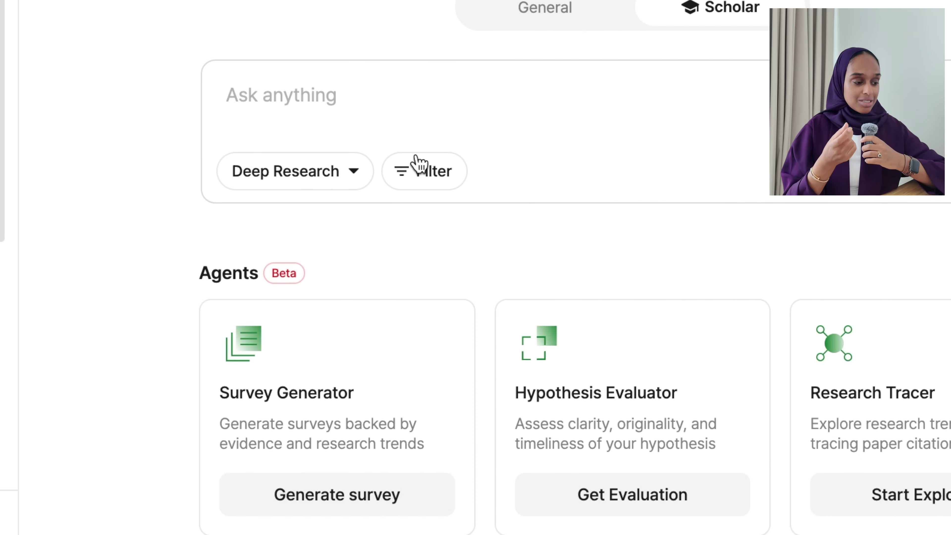
left_click(411, 155)
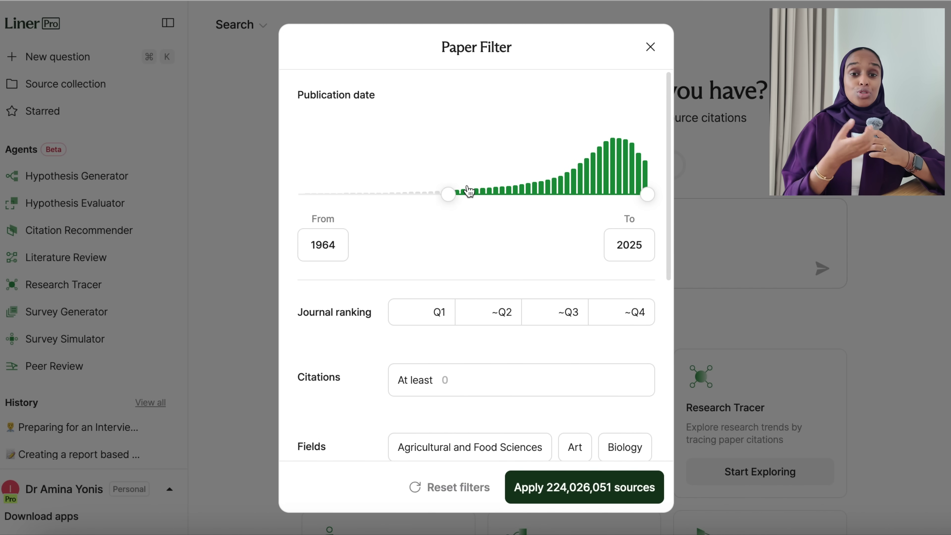
Limit papers to those published from 2010 to 2025 and apply the filter.
left_click_drag(514, 197, 569, 206)
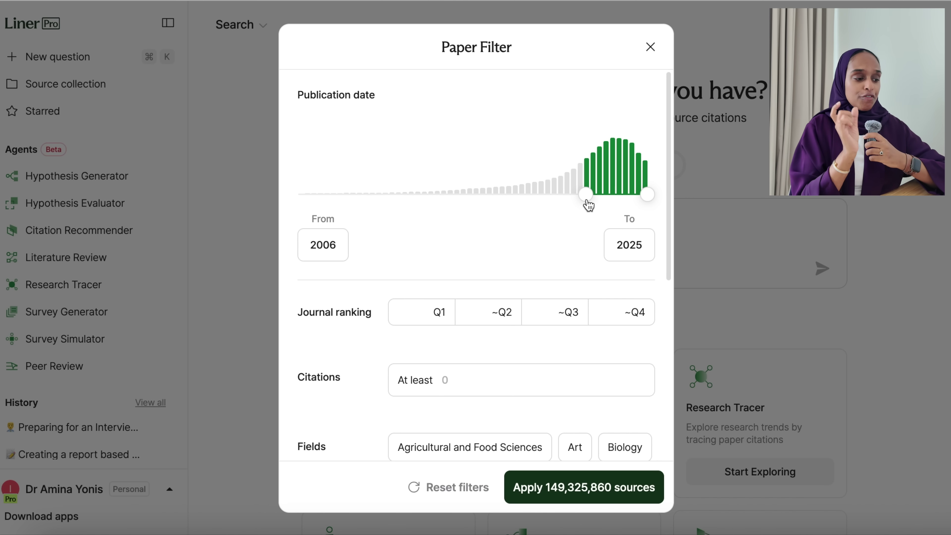
left_click_drag(604, 205, 602, 208)
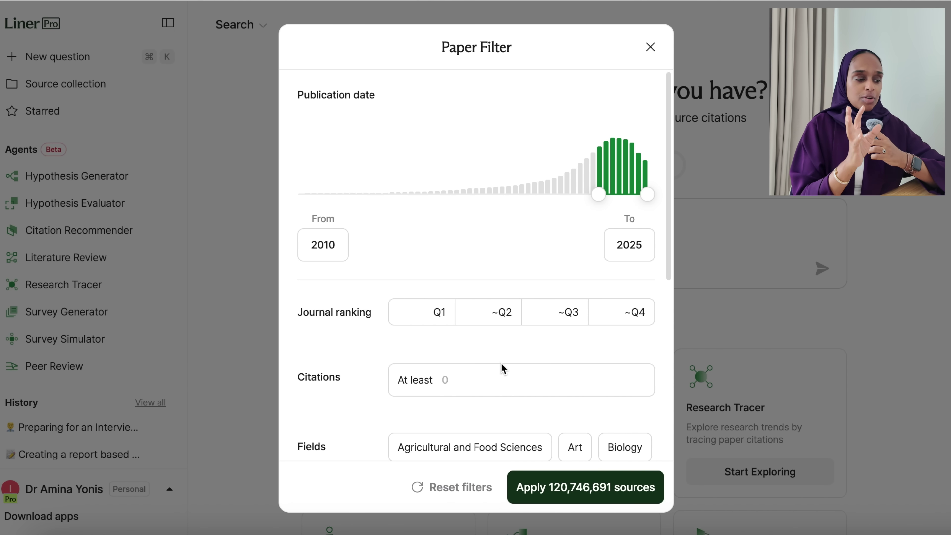
scroll(501, 362, "down", 8)
left_click(824, 334)
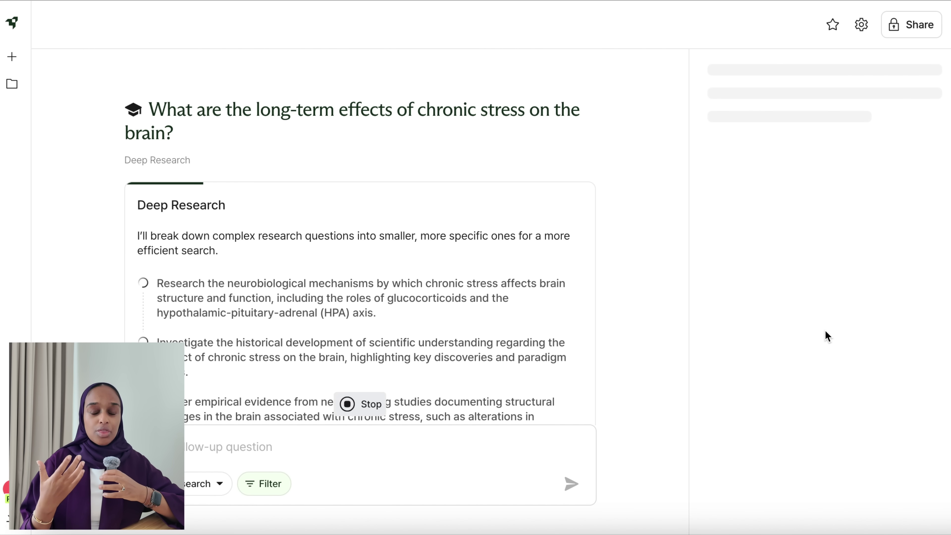
Scroll through the finished Deep Research report on chronic stress and its 133 cited papers.
scroll(510, 257, "down", 3)
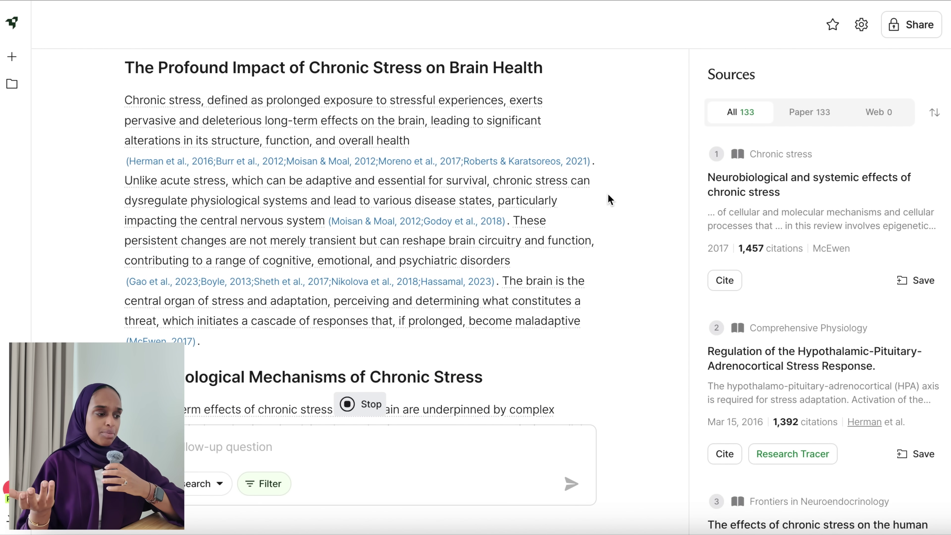
scroll(539, 101, "up", 2)
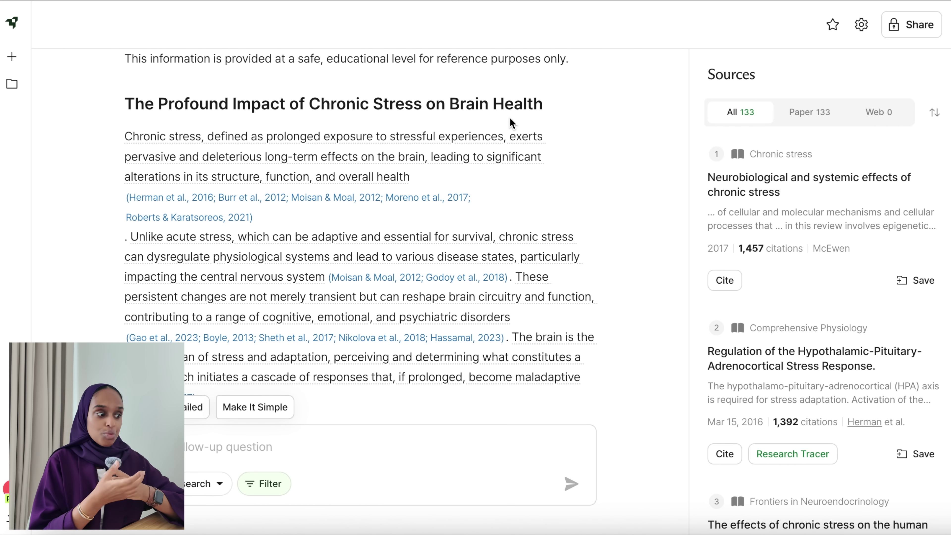
scroll(558, 140, "down", 3)
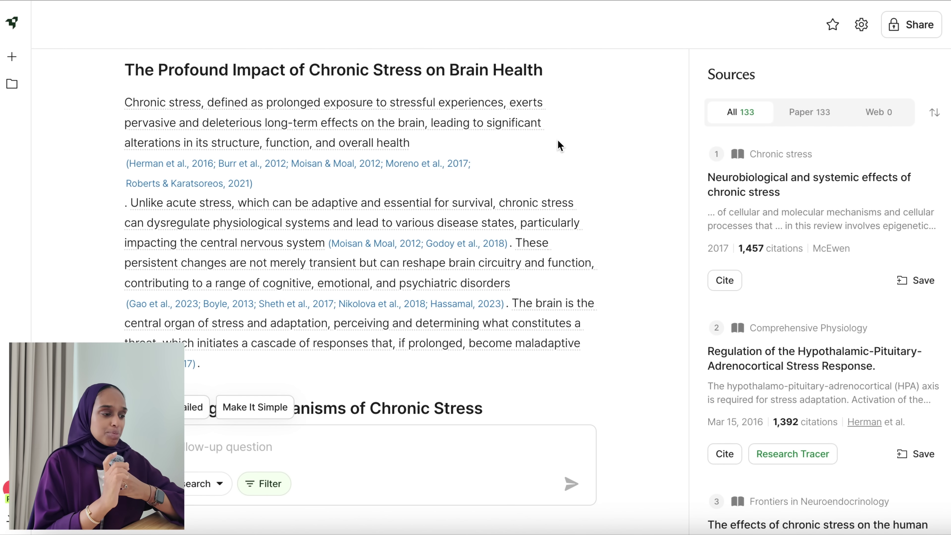
scroll(558, 139, "down", 4)
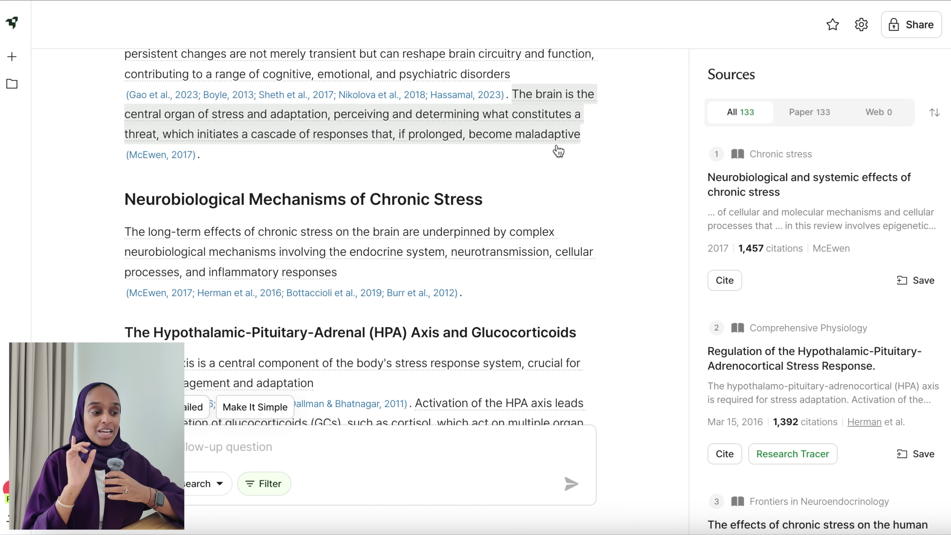
scroll(595, 307, "down", 8)
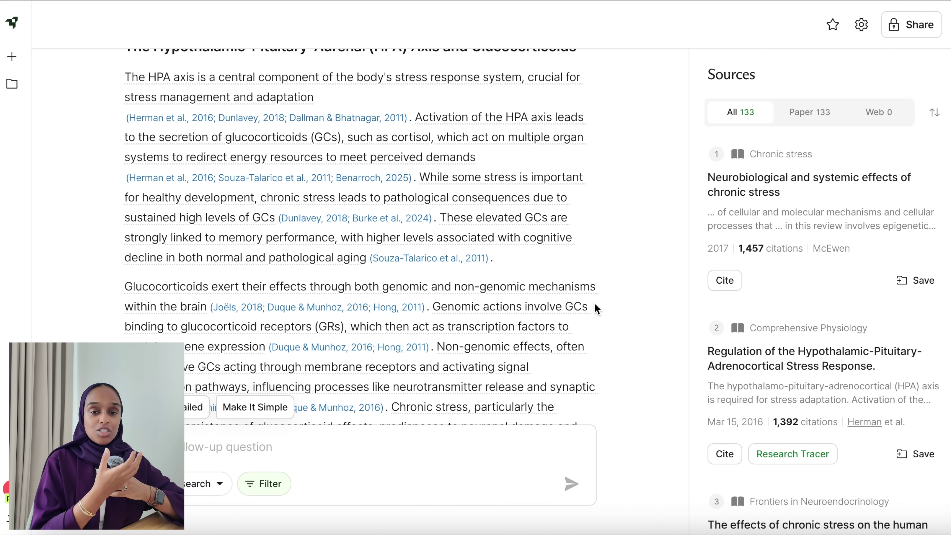
scroll(595, 305, "down", 11)
scroll(595, 308, "down", 9)
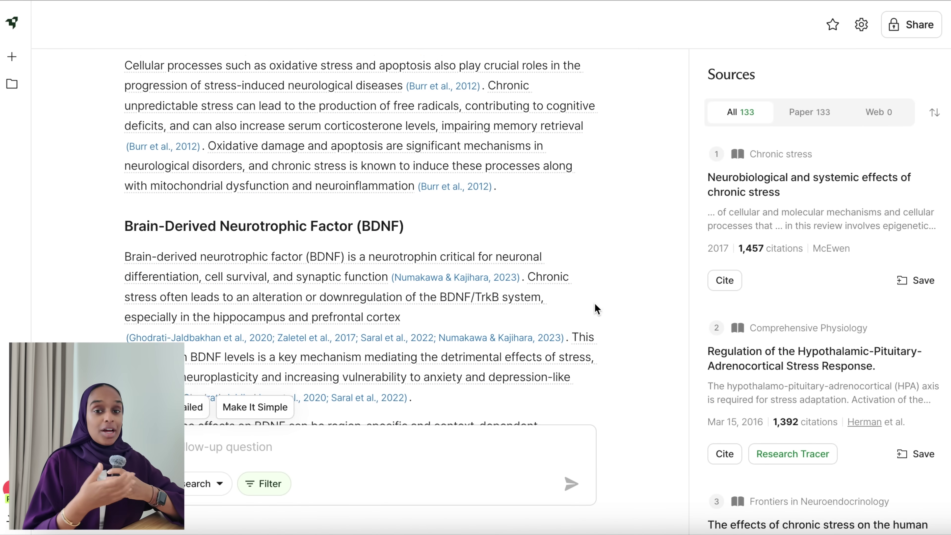
scroll(596, 309, "down", 10)
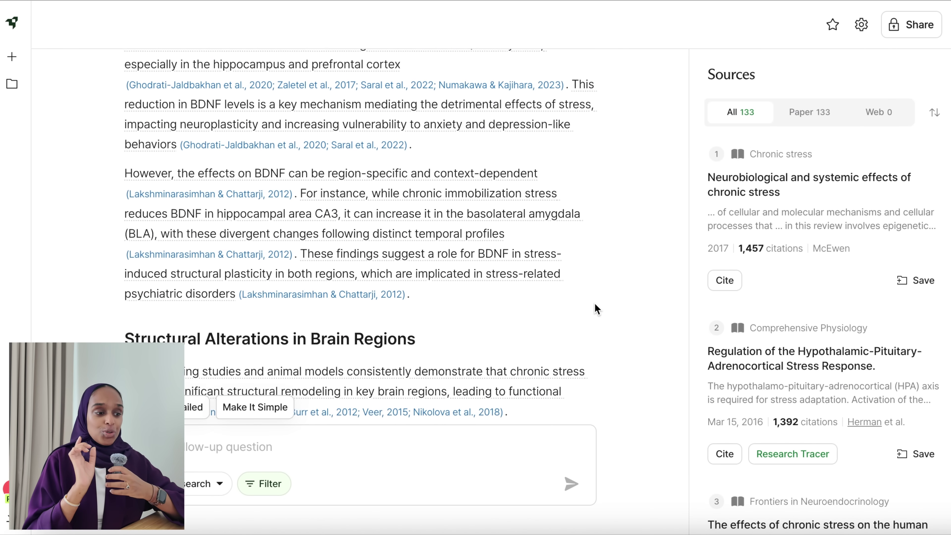
scroll(596, 309, "down", 16)
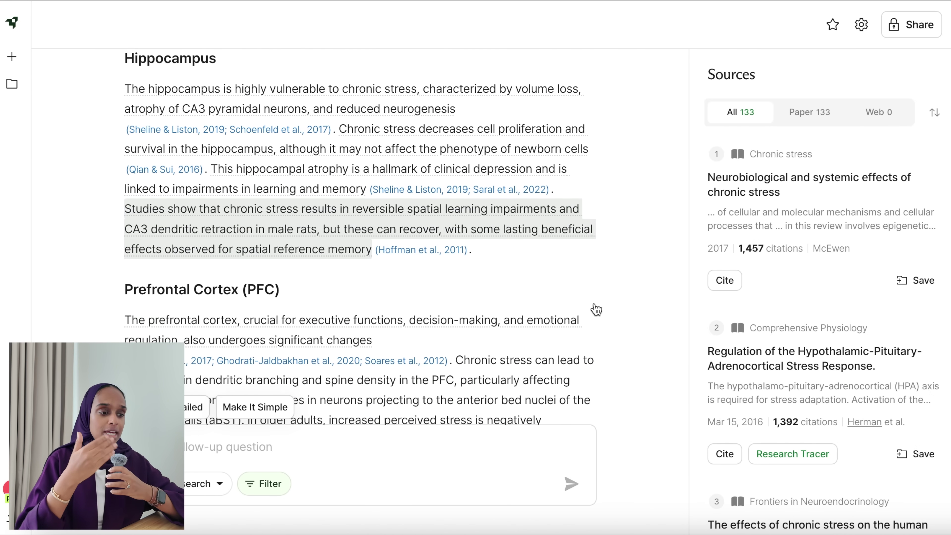
scroll(595, 308, "down", 8)
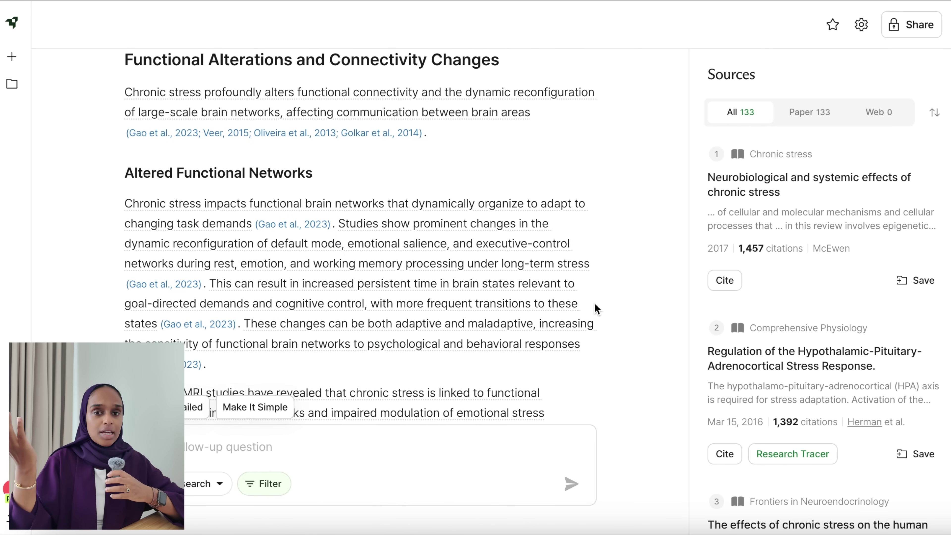
scroll(595, 305, "down", 4)
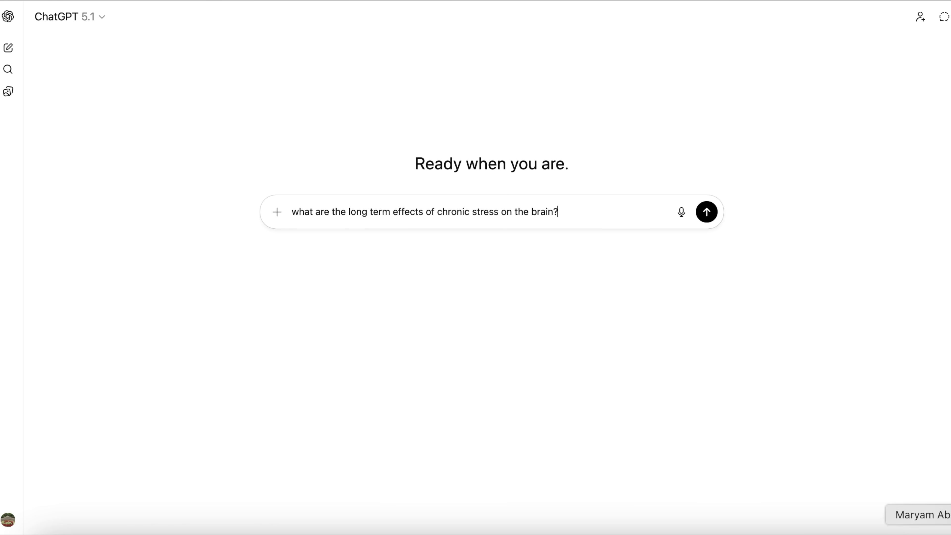
Send the chronic stress brain question to ChatGPT and review its Arnsten 2009 reference.
left_click(707, 212)
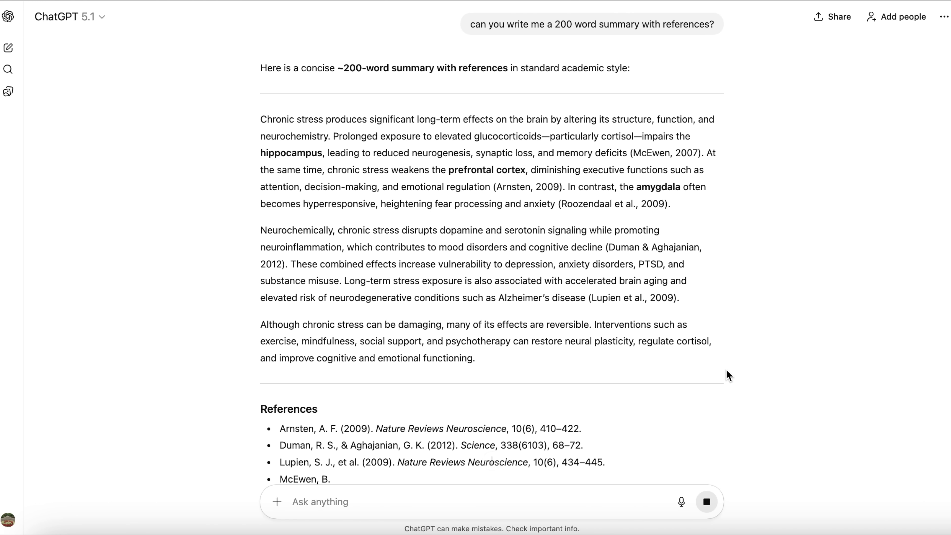
scroll(726, 378, "down", 3)
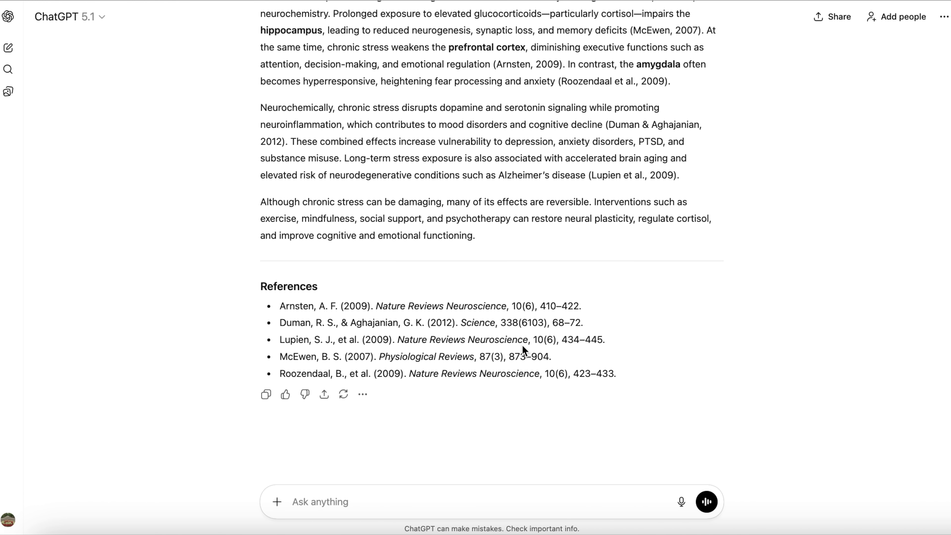
triple_click(492, 311)
left_click(491, 311)
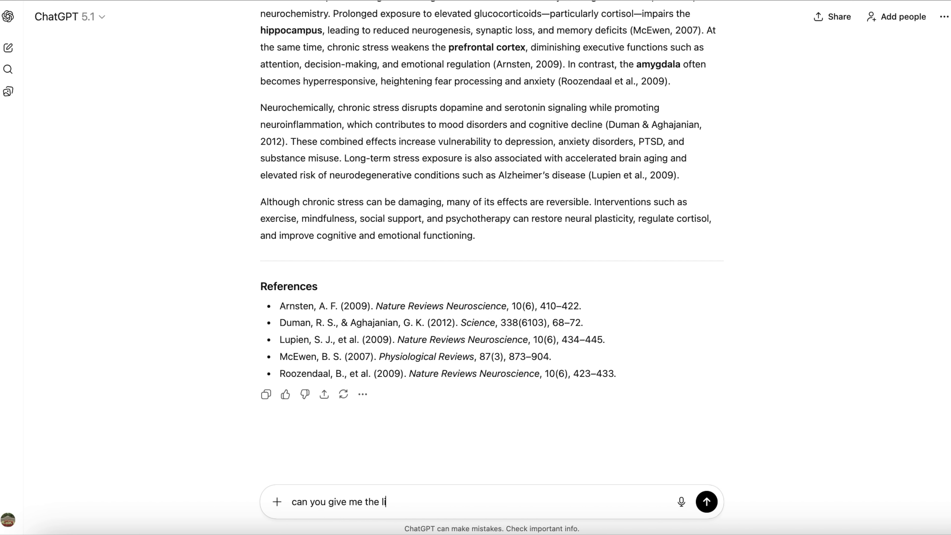
Ask ChatGPT for links to these references and check the McEwen review on Semantic Scholar.
type("for these references?")
key("Return")
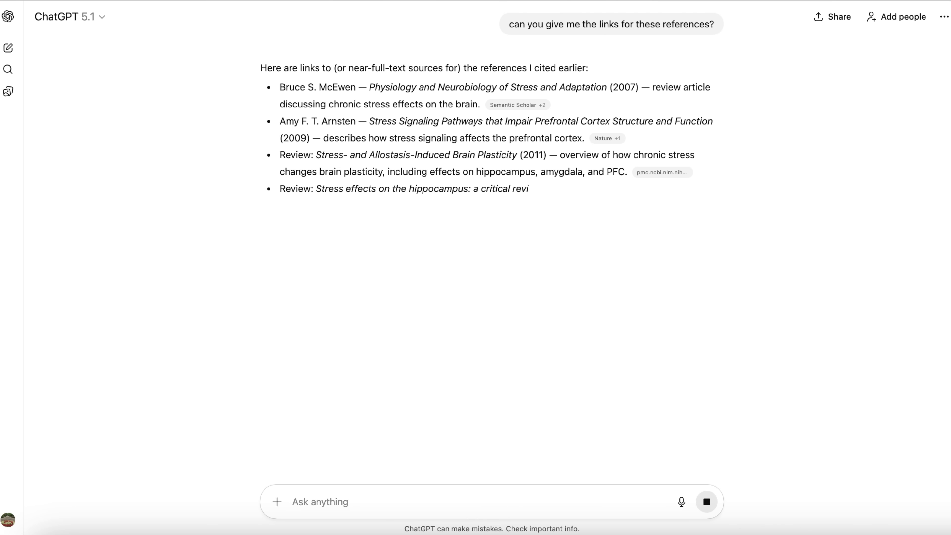
left_click(517, 109)
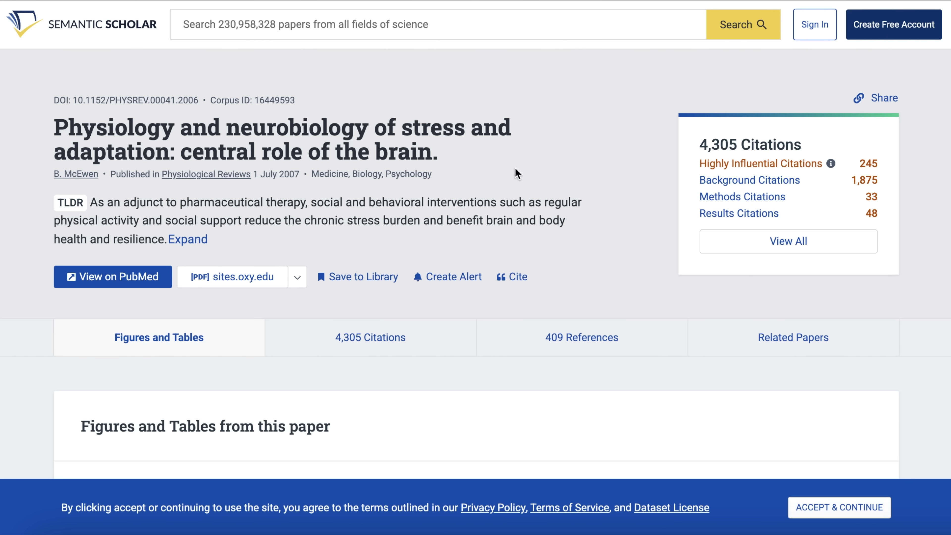
key("super+w")
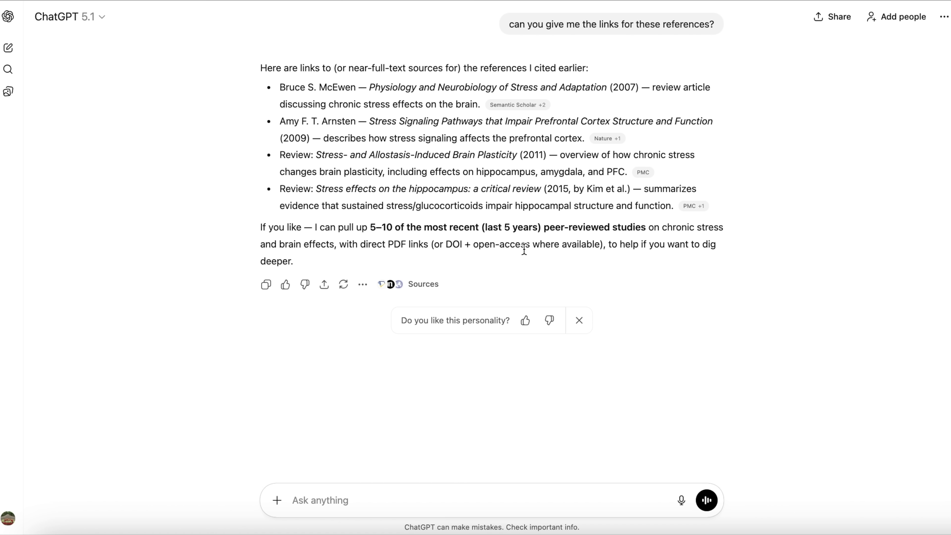
left_click_drag(370, 228, 470, 231)
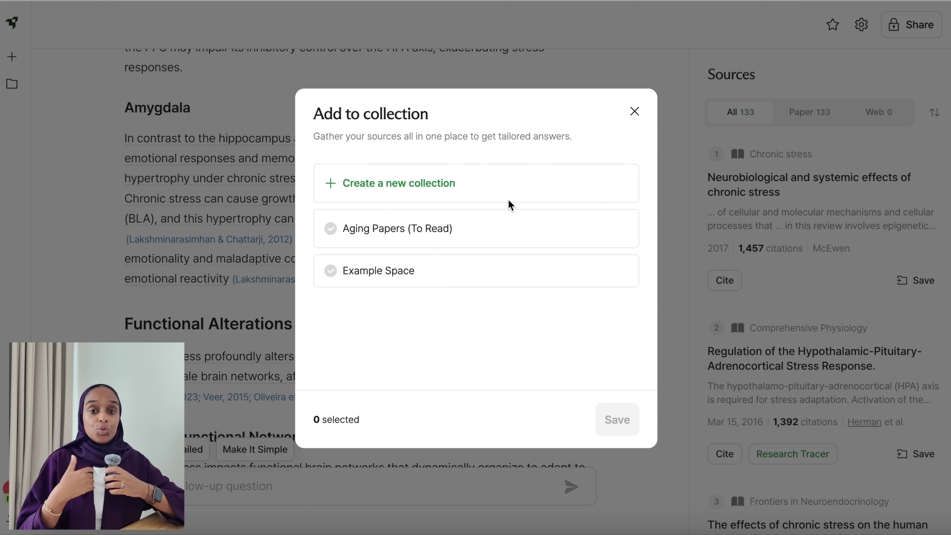
Save the source into a new collection titled 'Chronic Stress Brain Impact'.
left_click(508, 199)
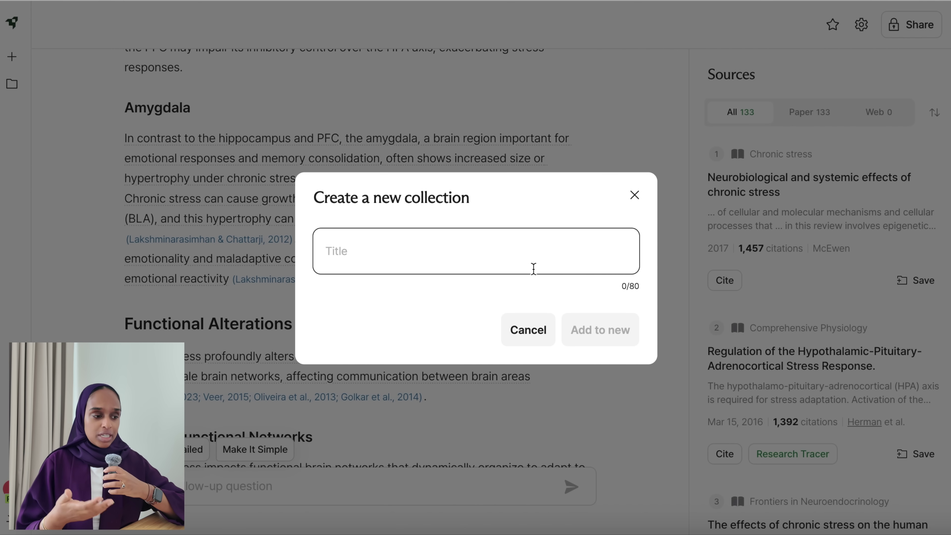
type("Chro")
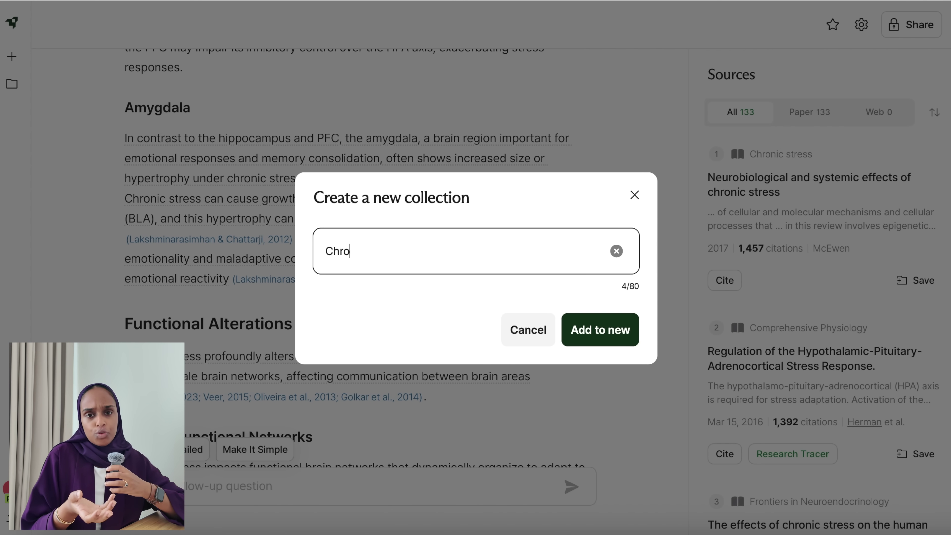
type("nic Stress Brain Impa")
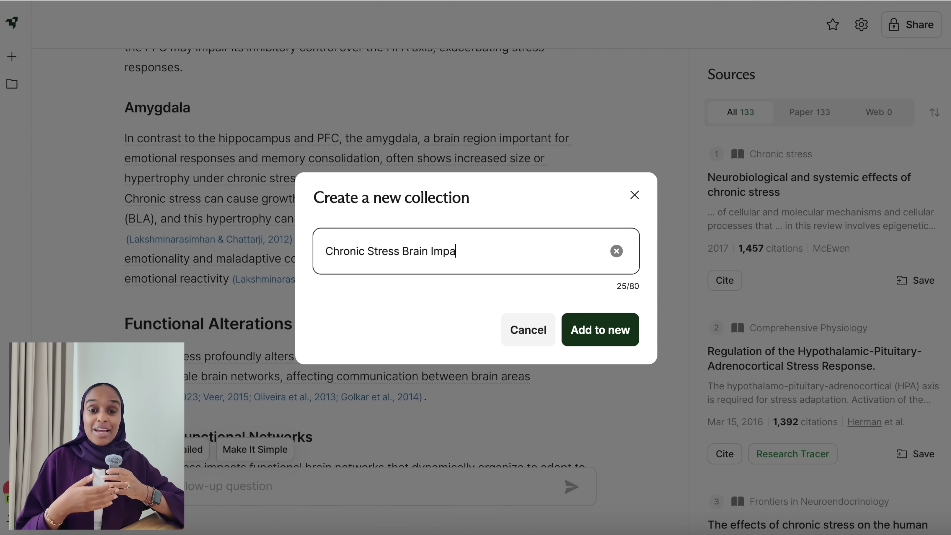
left_click(585, 332)
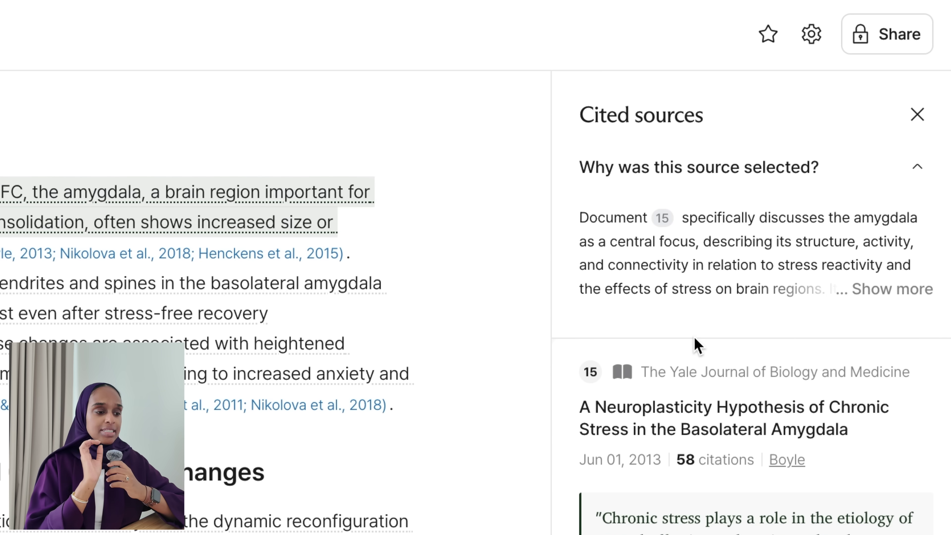
Expand the full reasoning for the amygdala sentence's sources and highlight the Document 61 and 34 descriptions.
left_click(878, 289)
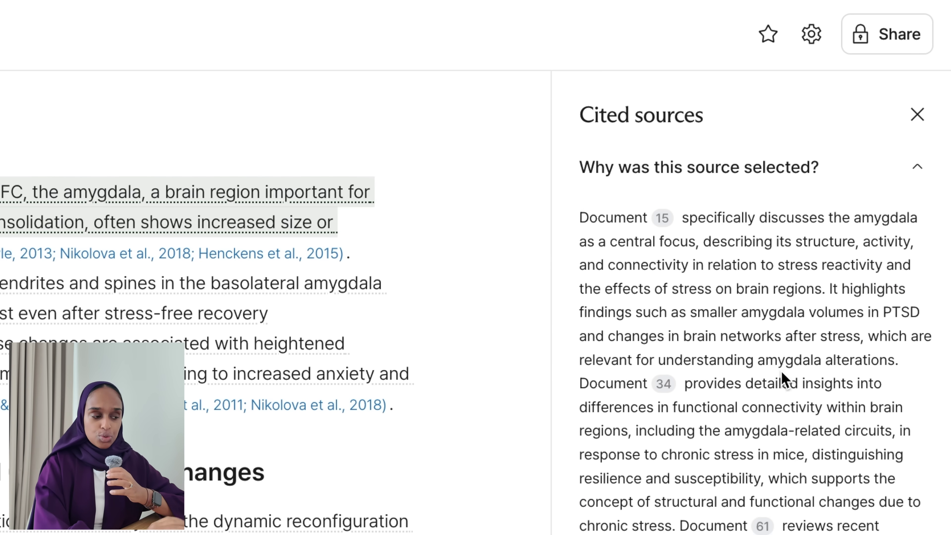
scroll(770, 303, "down", 3)
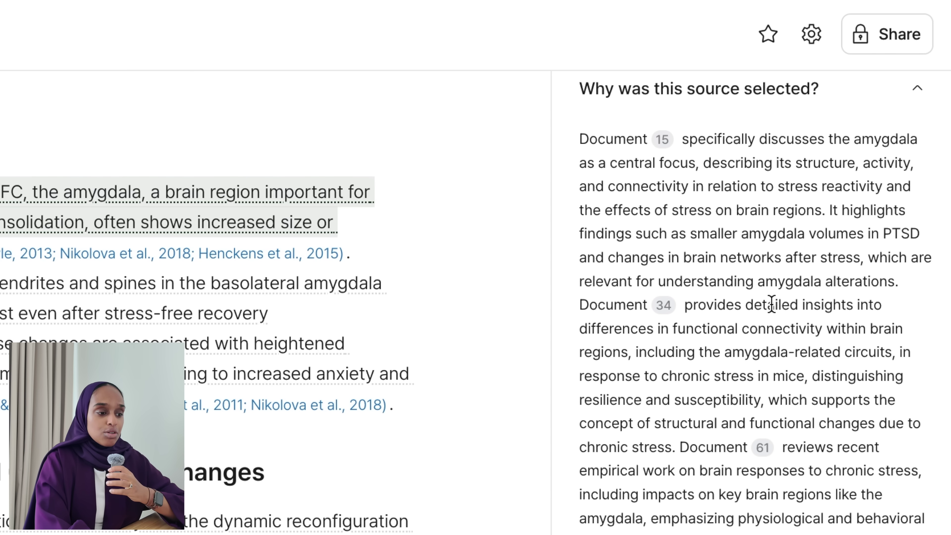
left_click_drag(797, 446, 804, 515)
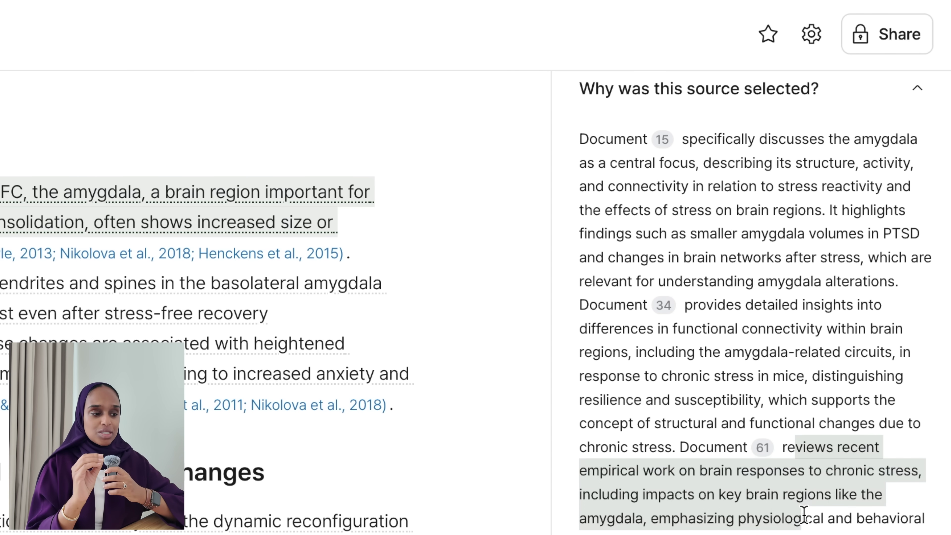
left_click(857, 403)
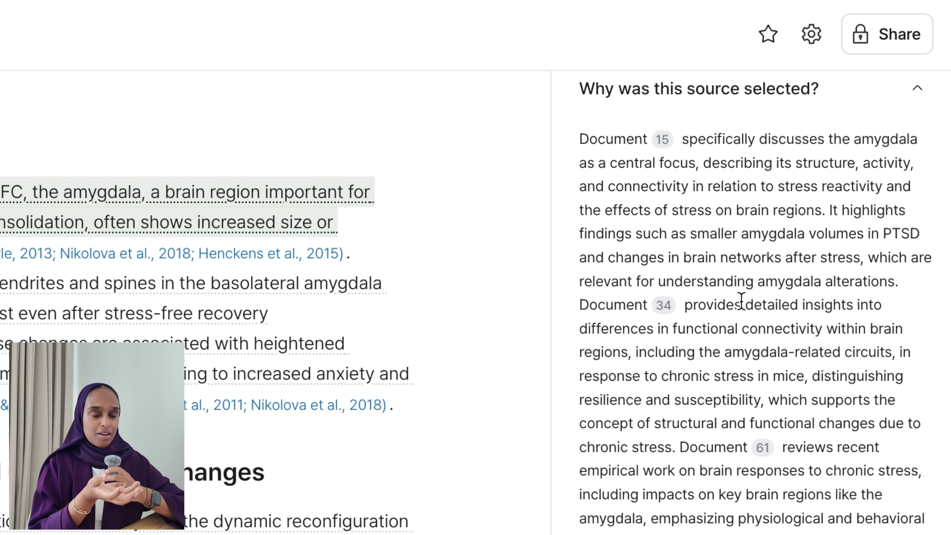
left_click_drag(742, 303, 750, 371)
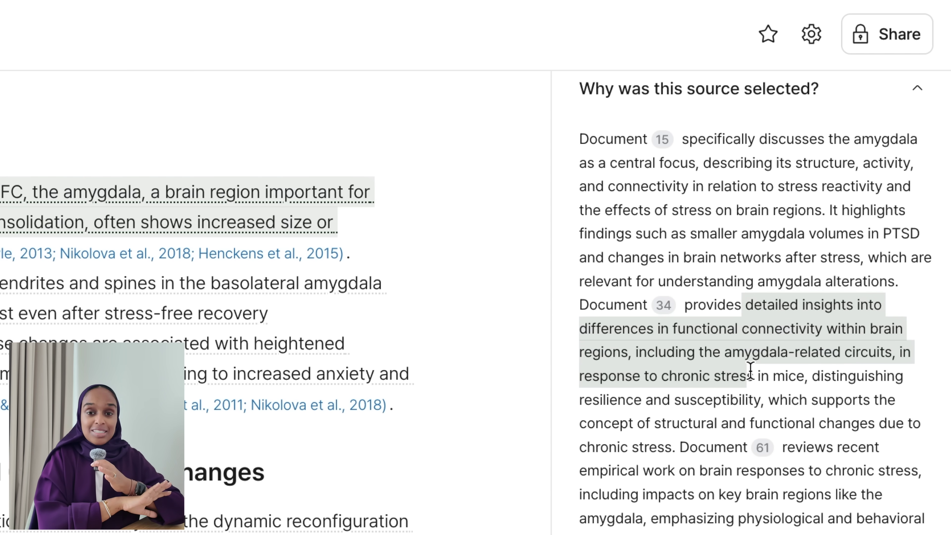
scroll(751, 373, "down", 15)
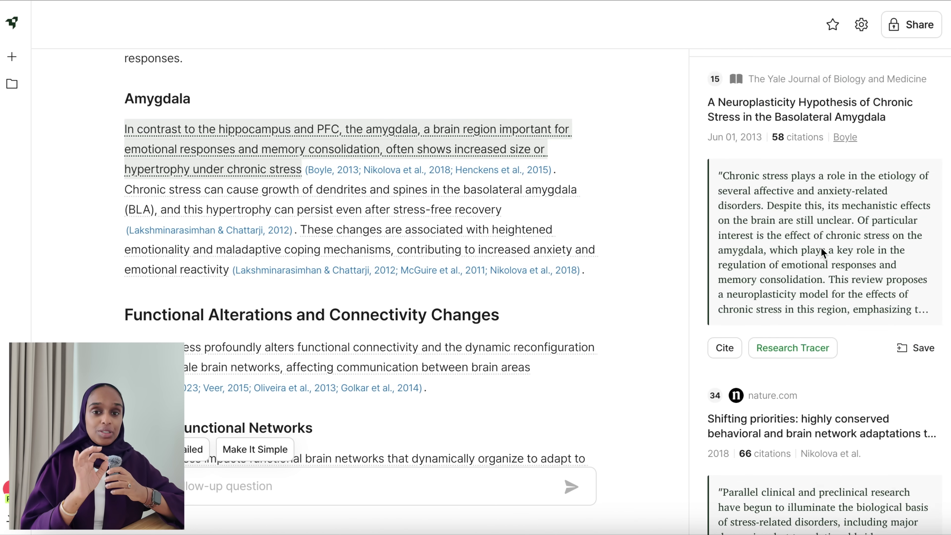
scroll(822, 254, "down", 1)
scroll(822, 252, "down", 7)
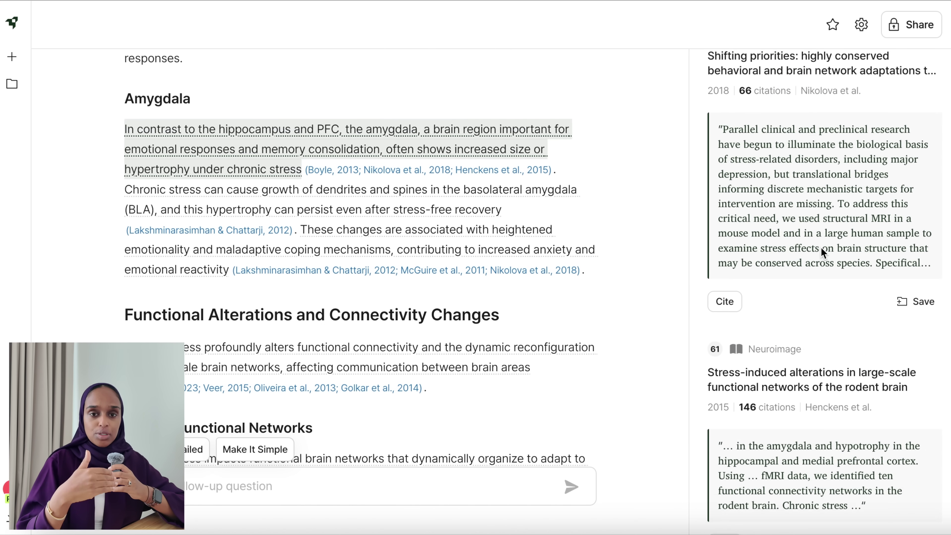
Show the functional connectivity sentence's cited sources with their full reasoning.
left_click(544, 347)
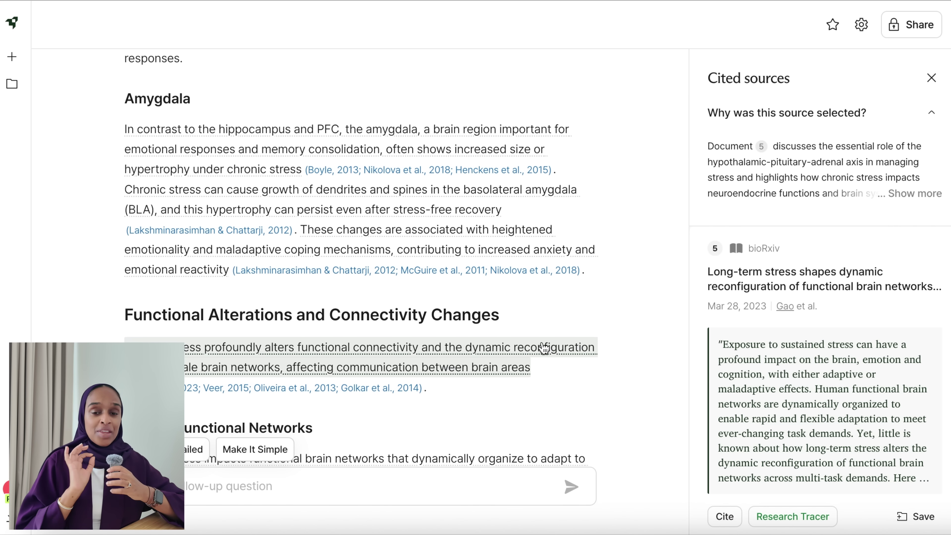
left_click(915, 195)
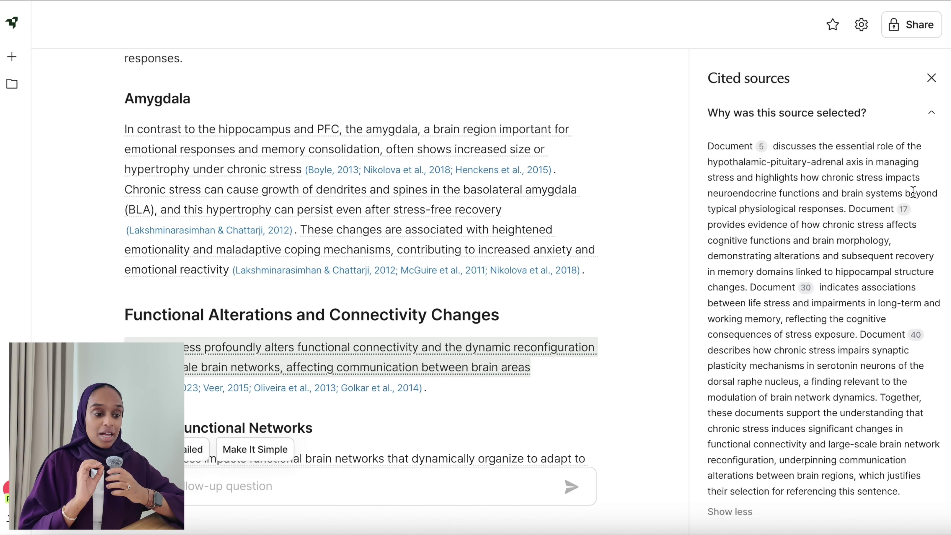
scroll(878, 229, "down", 3)
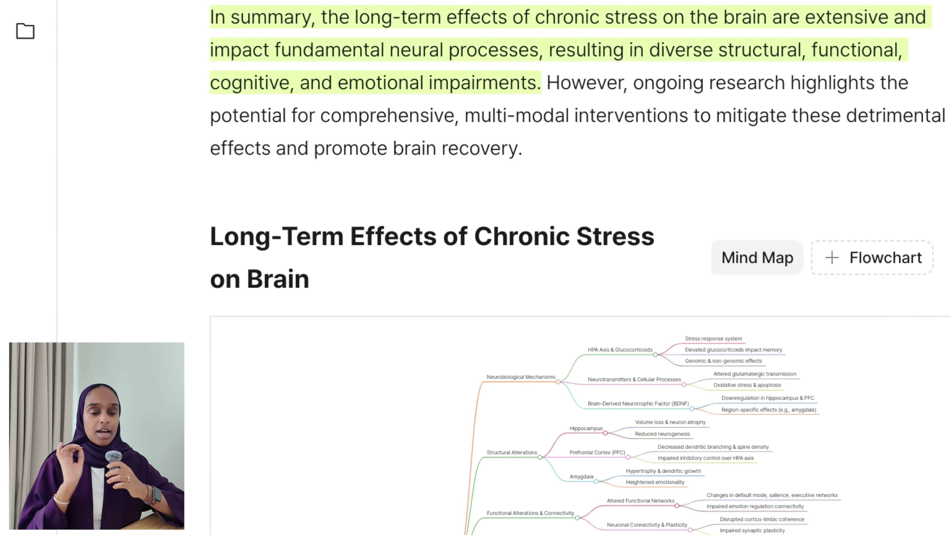
Pan across the chronic stress mind map's branches, then view it fullscreen as a flowchart.
scroll(569, 376, "down", 5)
scroll(741, 392, "down", 3)
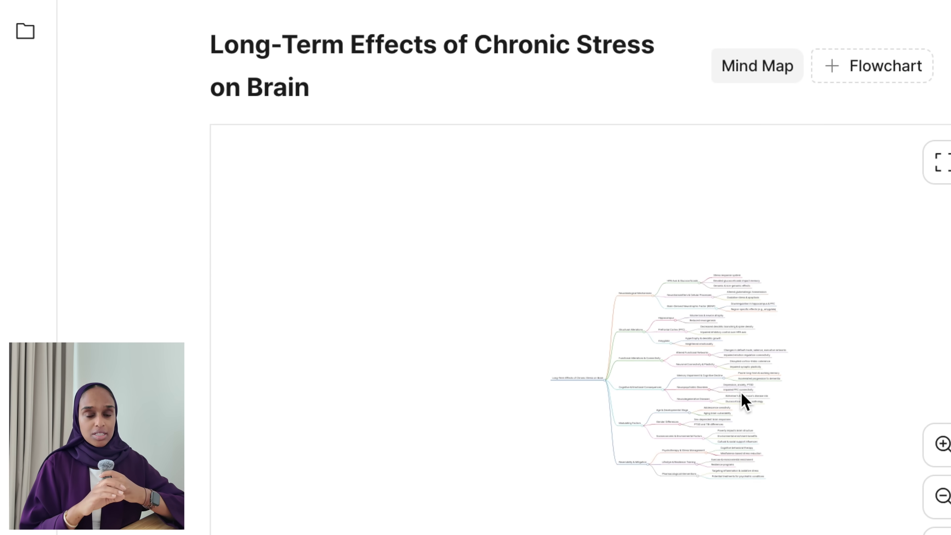
scroll(741, 392, "up", 6)
left_click_drag(431, 336, 926, 427)
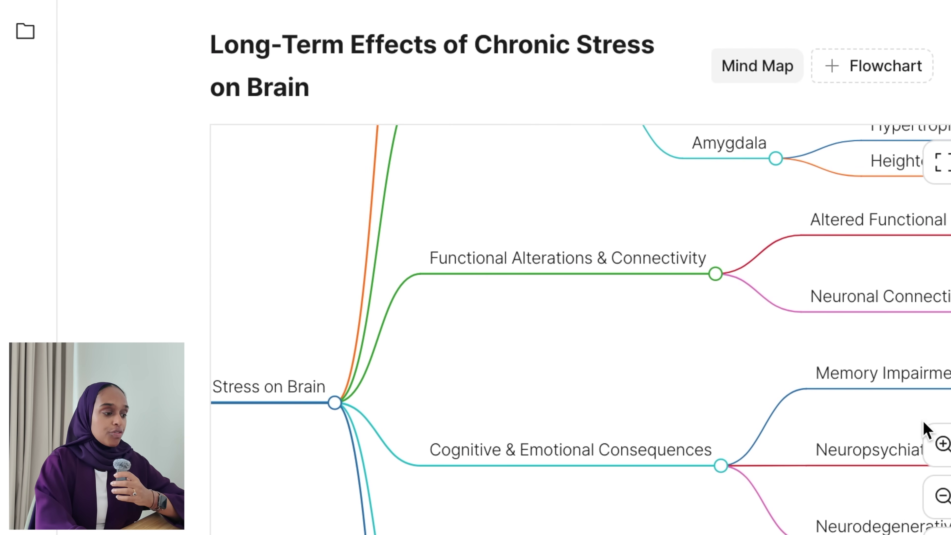
left_click_drag(622, 382, 659, 534)
left_click_drag(741, 372, 649, 487)
left_click_drag(325, 414, 253, 397)
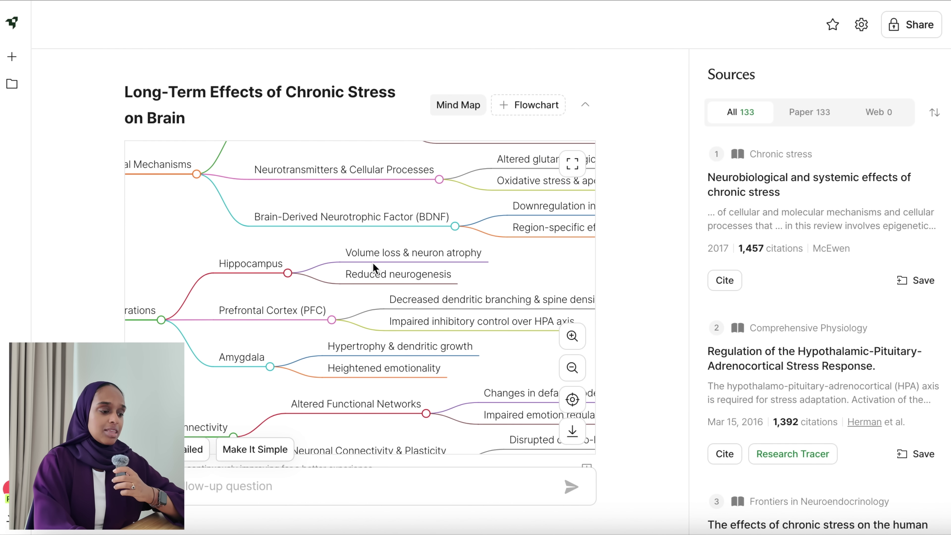
double_click(371, 253)
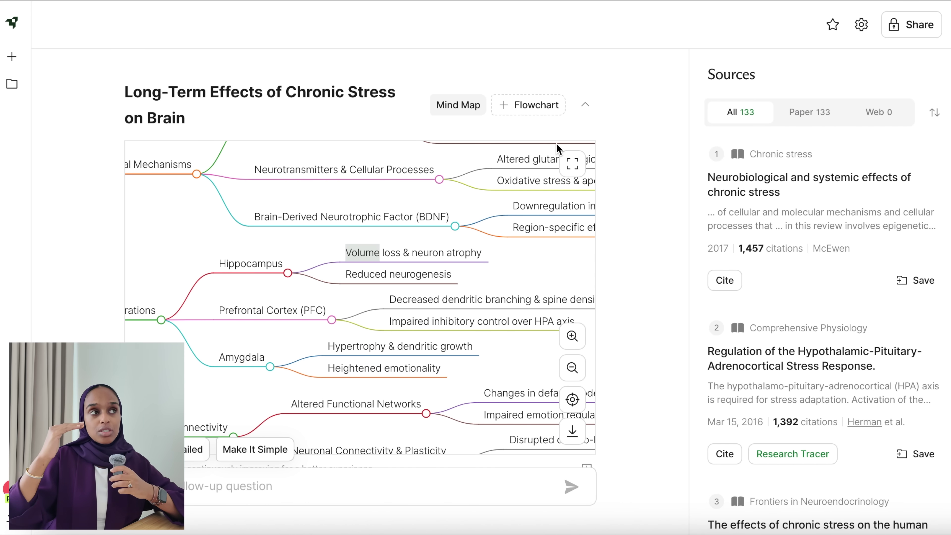
left_click(573, 165)
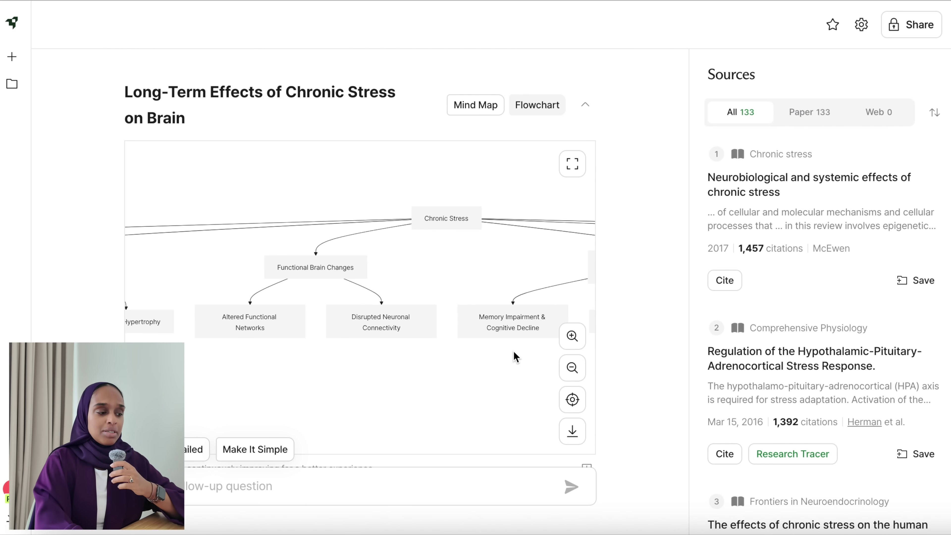
left_click_drag(251, 363, 389, 362)
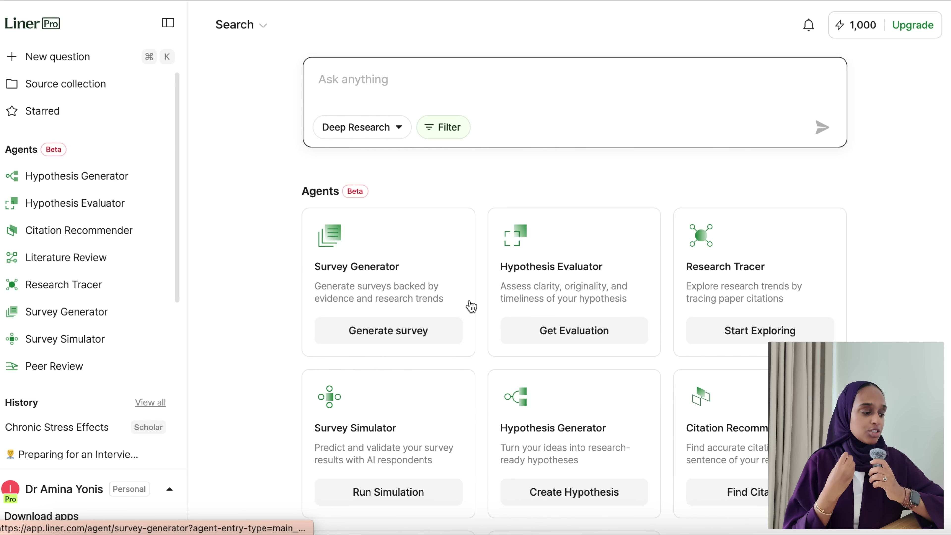
Run the Literature Review agent on the pasted chronic stress research topic.
scroll(448, 391, "down", 5)
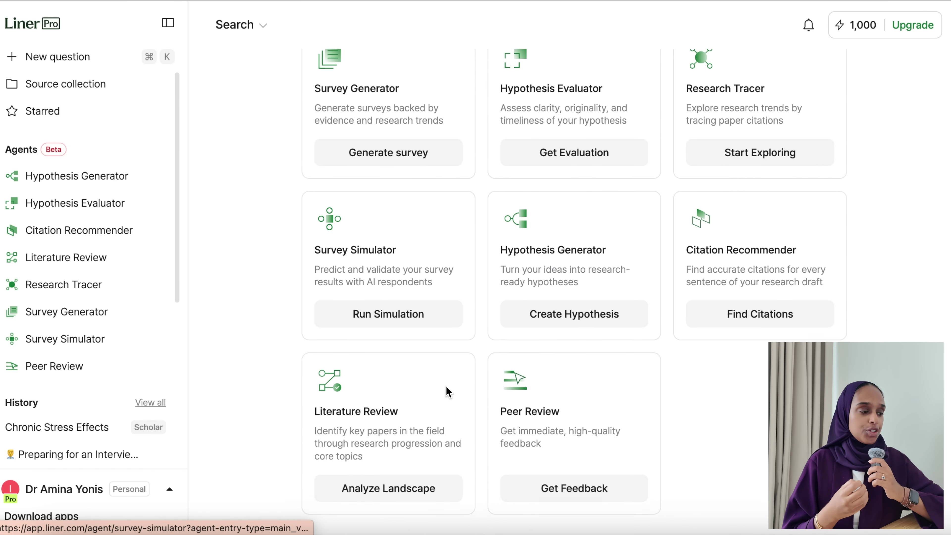
left_click(416, 493)
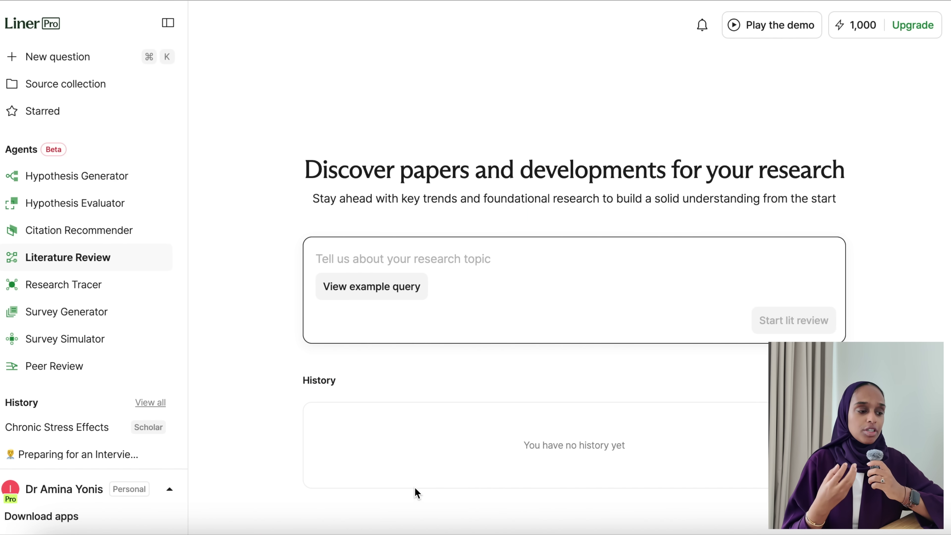
type("What are the long-term effects of chronic stress on the brain?")
left_click(793, 320)
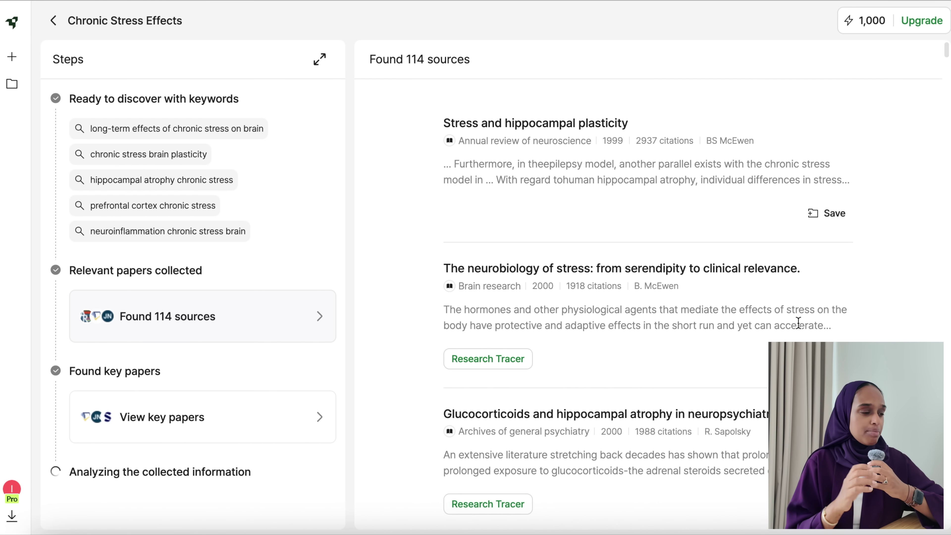
Open the final literature review and read from the abstract's three-theme sentence down to Theme 3.
scroll(249, 209, "down", 2)
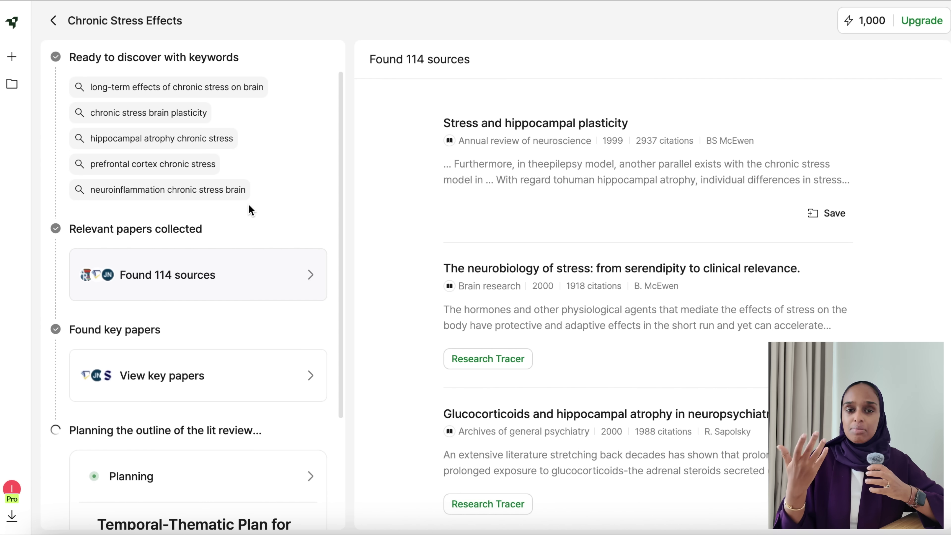
scroll(249, 209, "down", 5)
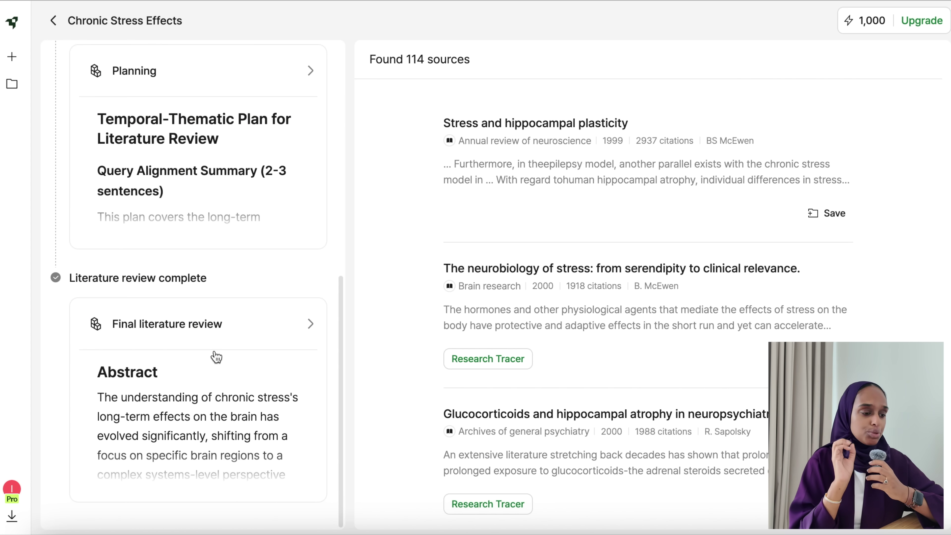
left_click(227, 326)
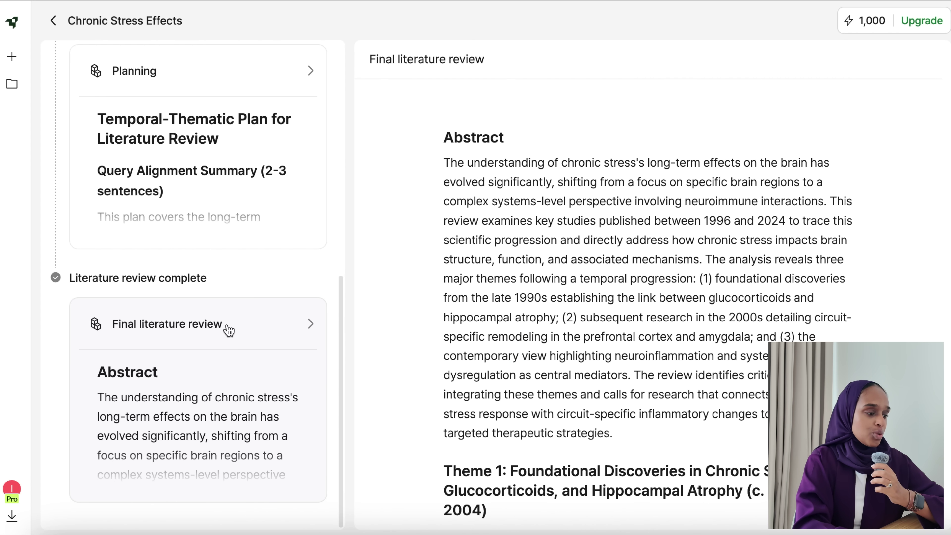
scroll(537, 285, "down", 3)
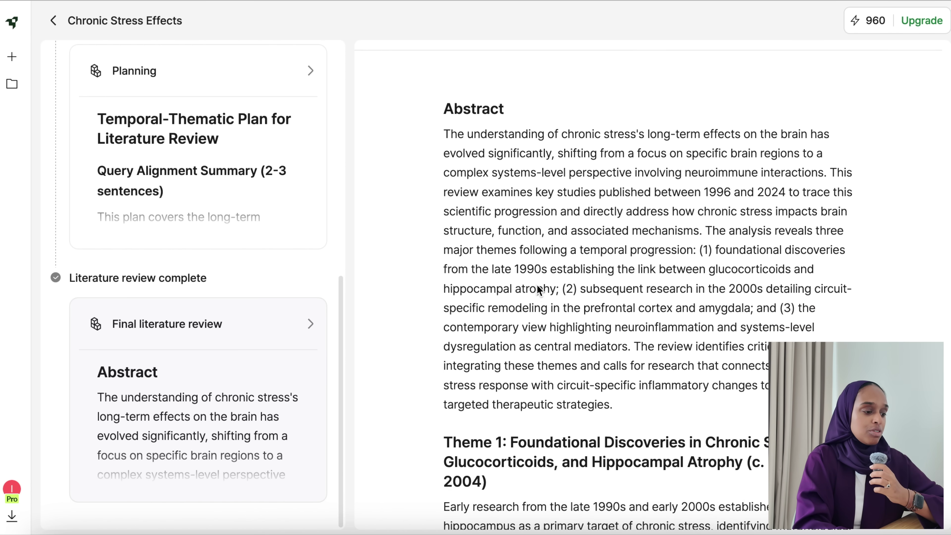
scroll(537, 284, "down", 2)
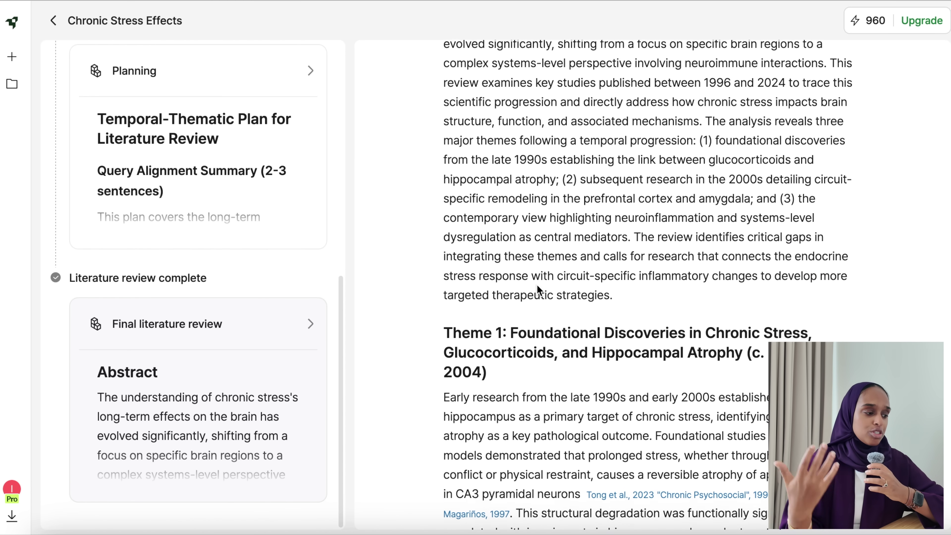
left_click_drag(705, 101, 633, 217)
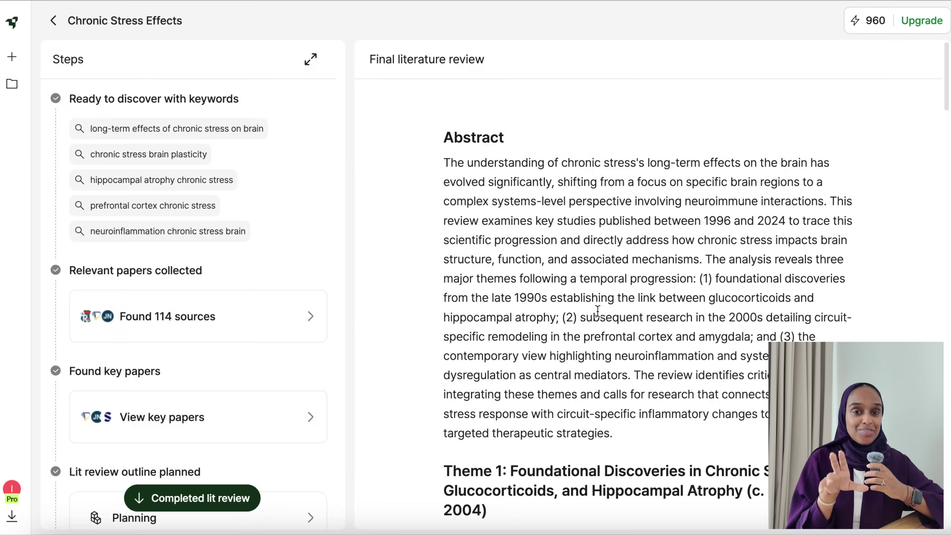
scroll(597, 311, "down", 20)
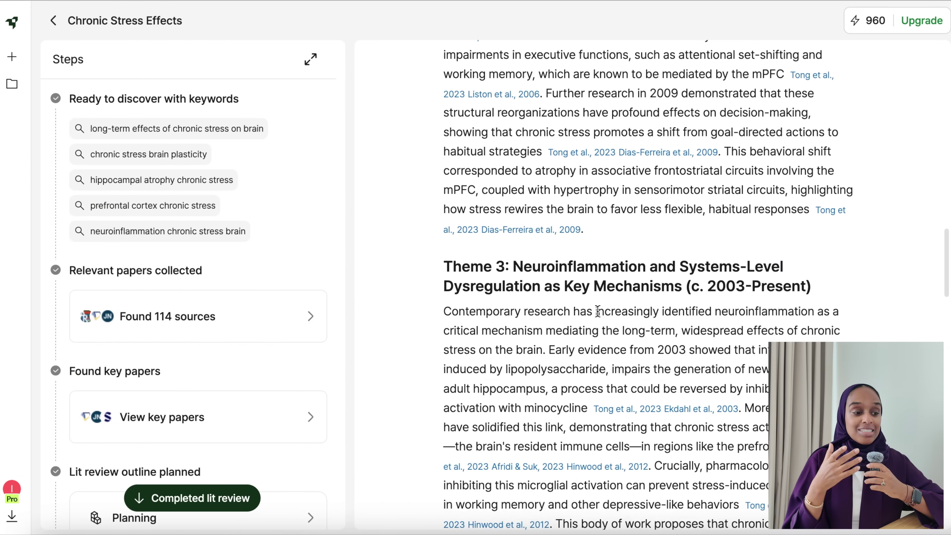
Read down the Research Gaps & Future Directions list toward the Theme 1 citations.
scroll(597, 311, "down", 15)
scroll(598, 311, "down", 3)
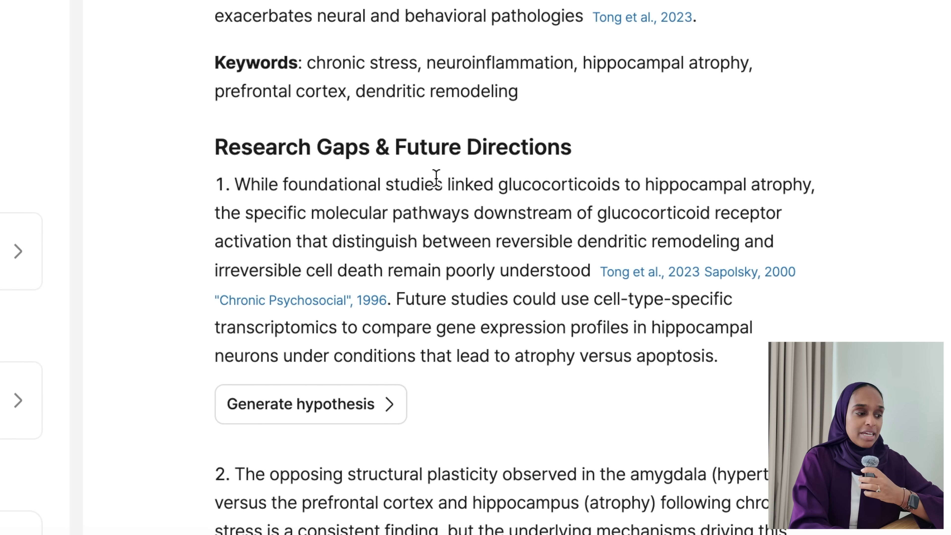
scroll(436, 178, "down", 8)
scroll(436, 177, "down", 1)
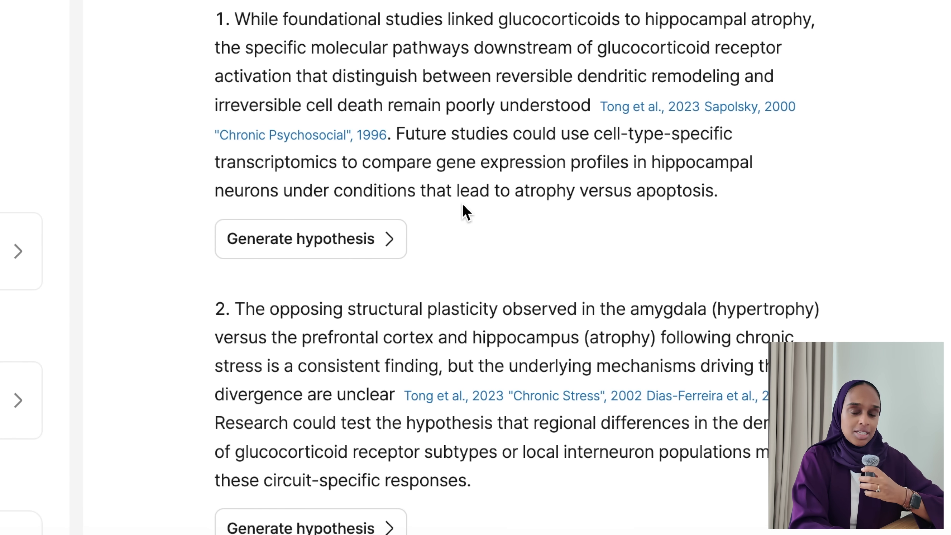
scroll(460, 213, "down", 9)
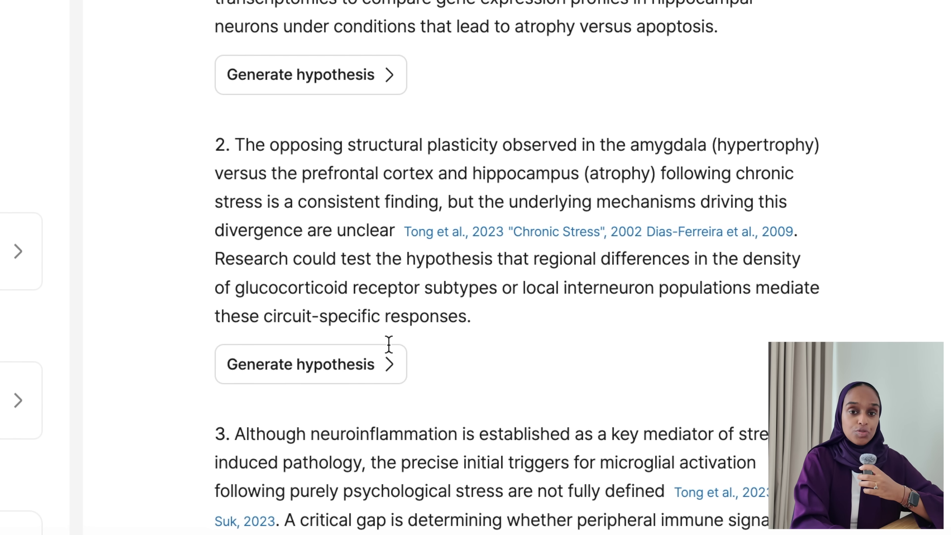
scroll(403, 361, "down", 15)
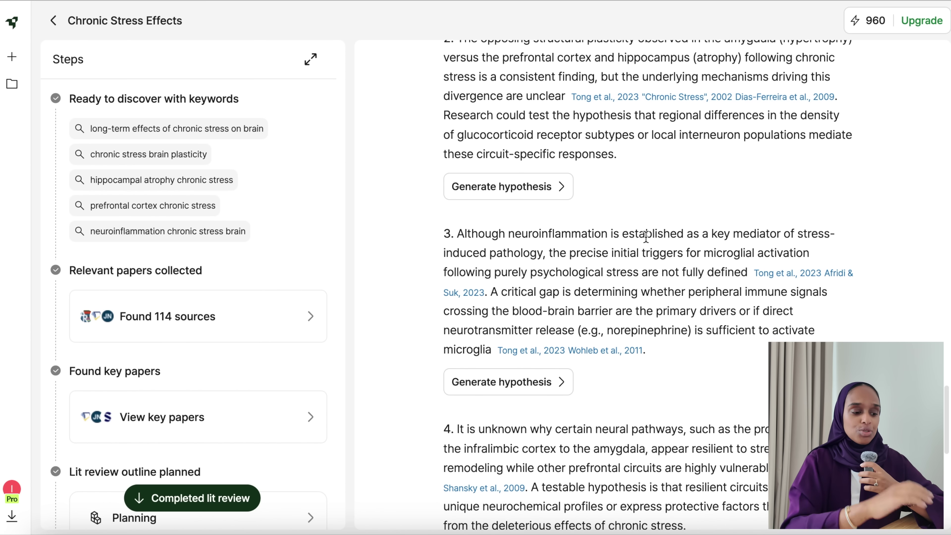
scroll(607, 358, "down", 12)
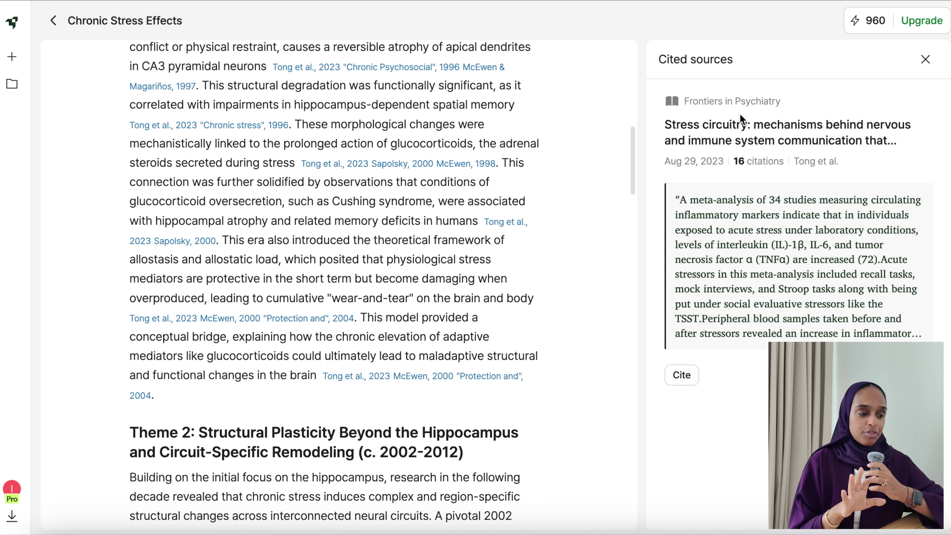
Save the cited Stress circuitry paper to the Chronic Stress Brain Impact collection.
left_click(741, 128)
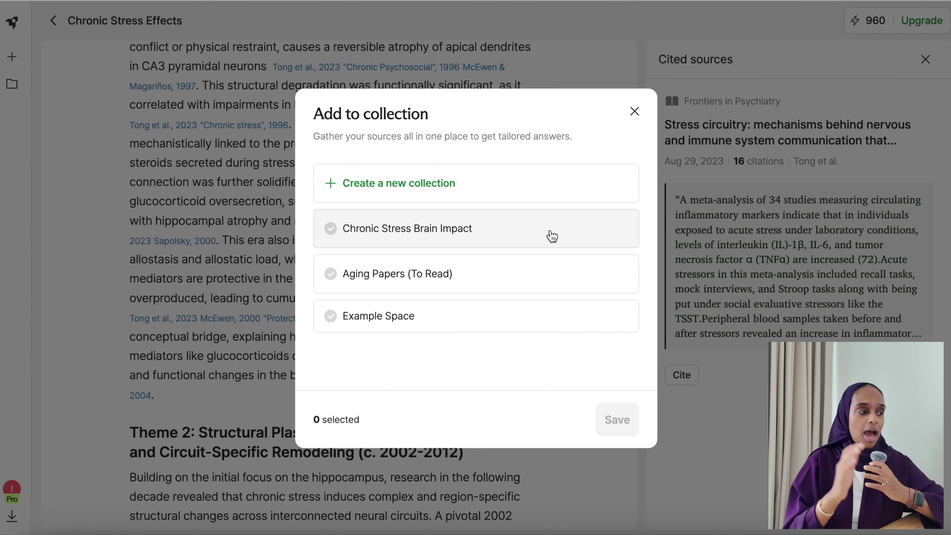
left_click(552, 236)
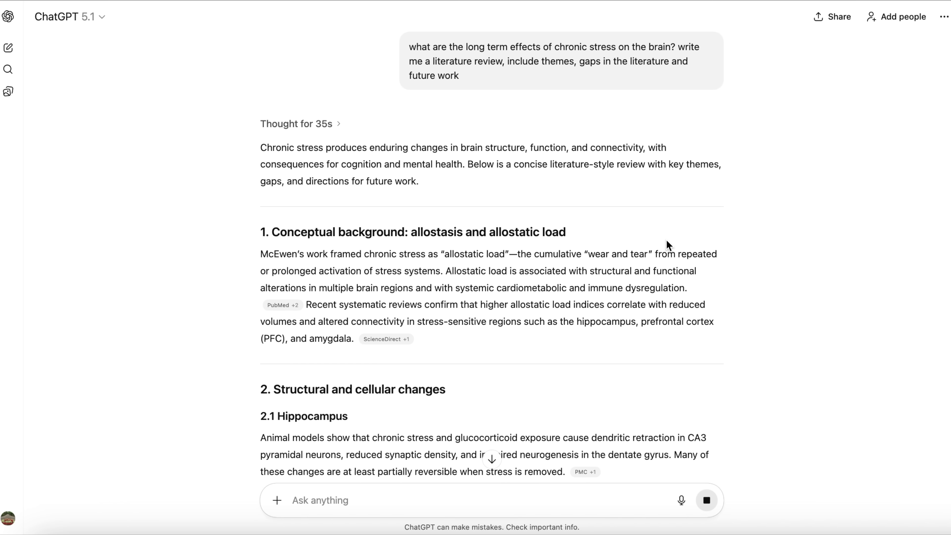
Read ChatGPT's gaps and future directions, then open the PMC source cited in 2.1 Hippocampus.
scroll(667, 240, "down", 20)
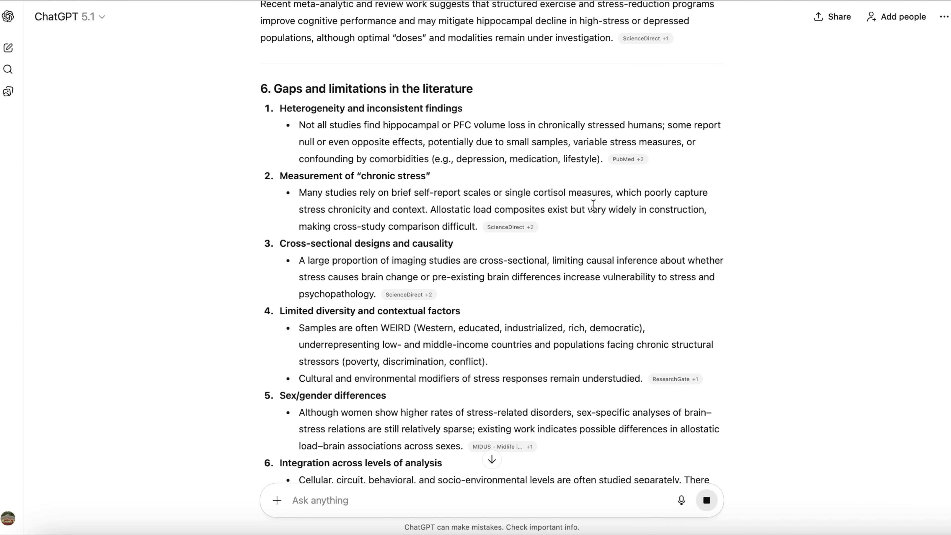
scroll(593, 238, "down", 3)
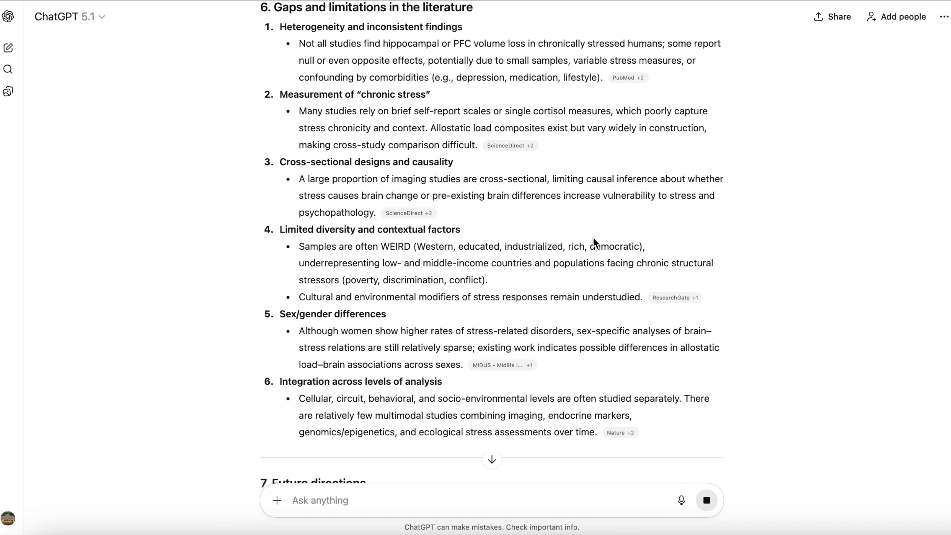
mouse_move(626, 79)
scroll(702, 140, "down", 7)
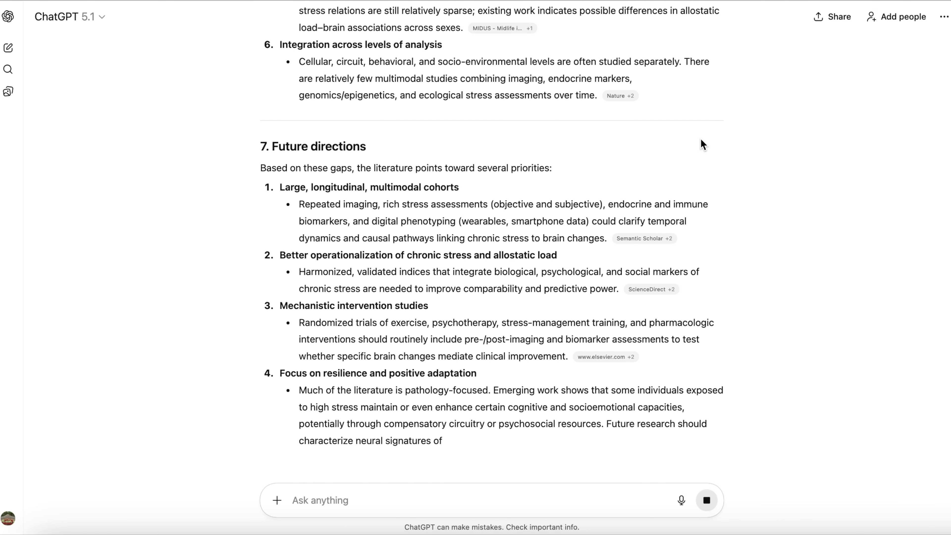
scroll(701, 145, "up", 20)
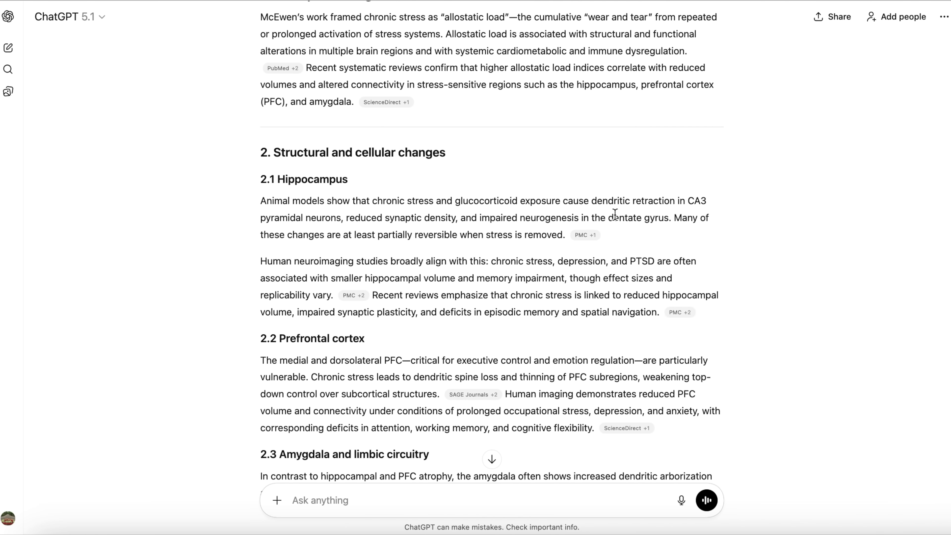
left_click(593, 236)
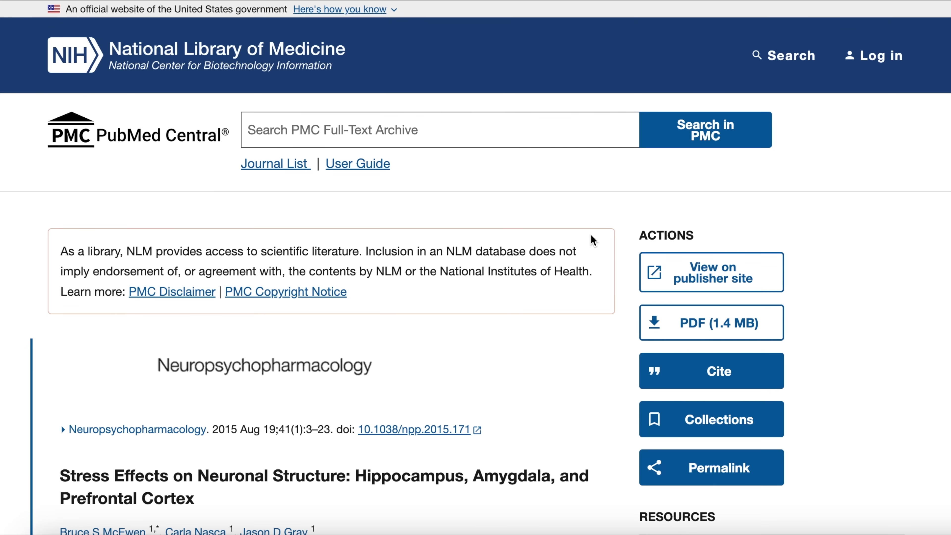
Skim the title and abstract of the PMC article 'Stress Effects on Neuronal Structure'.
scroll(590, 235, "down", 12)
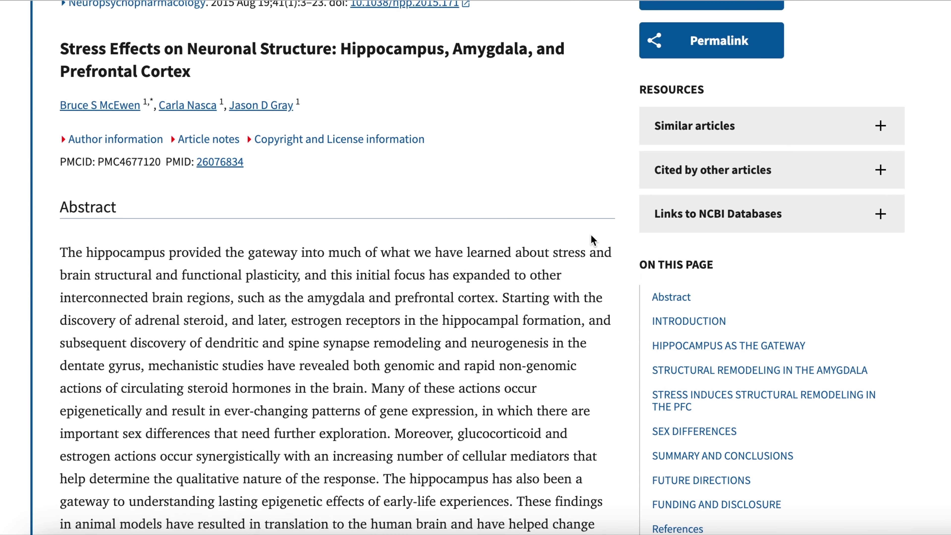
scroll(591, 235, "up", 9)
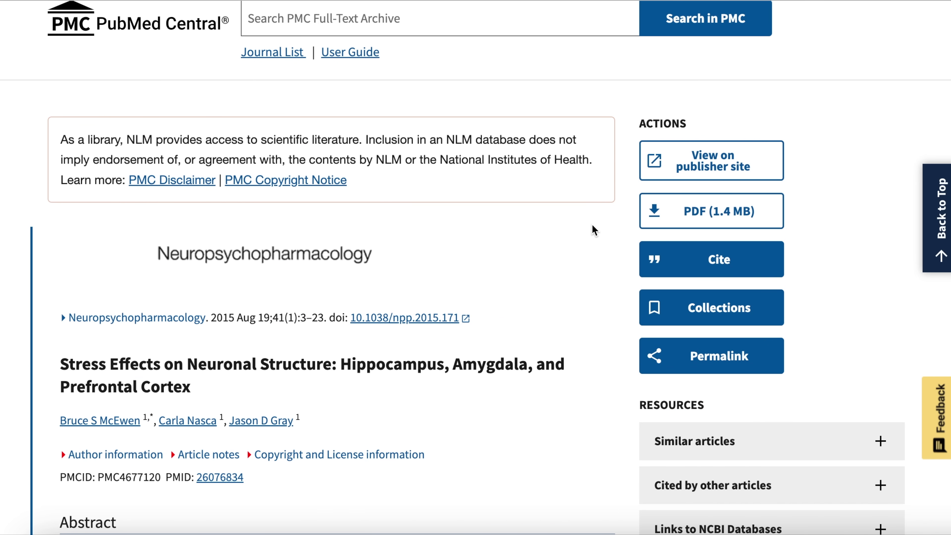
scroll(592, 224, "up", 3)
scroll(593, 225, "down", 12)
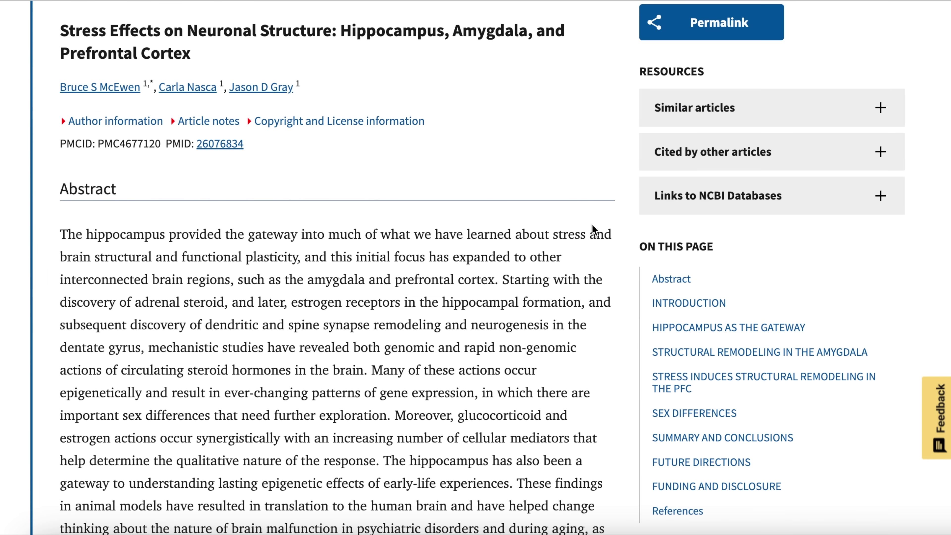
scroll(593, 225, "down", 19)
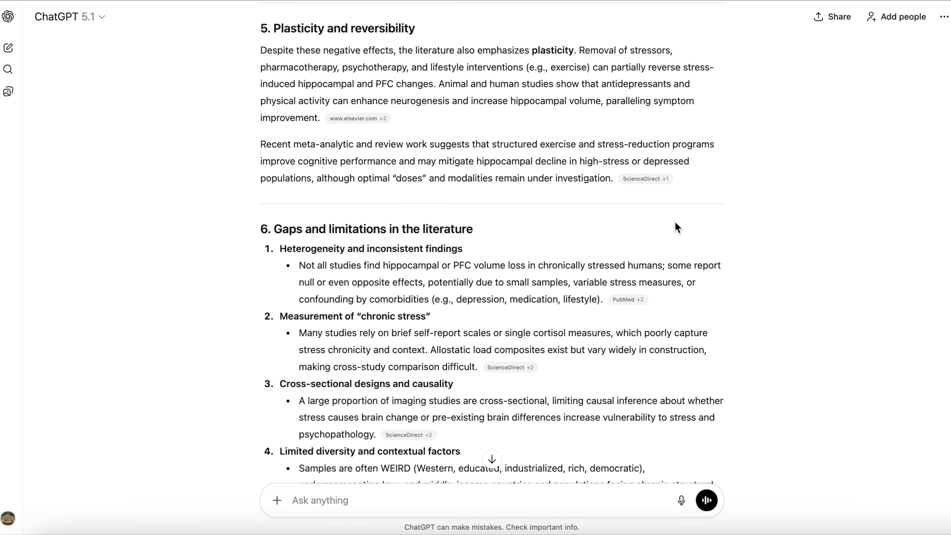
scroll(677, 228, "down", 9)
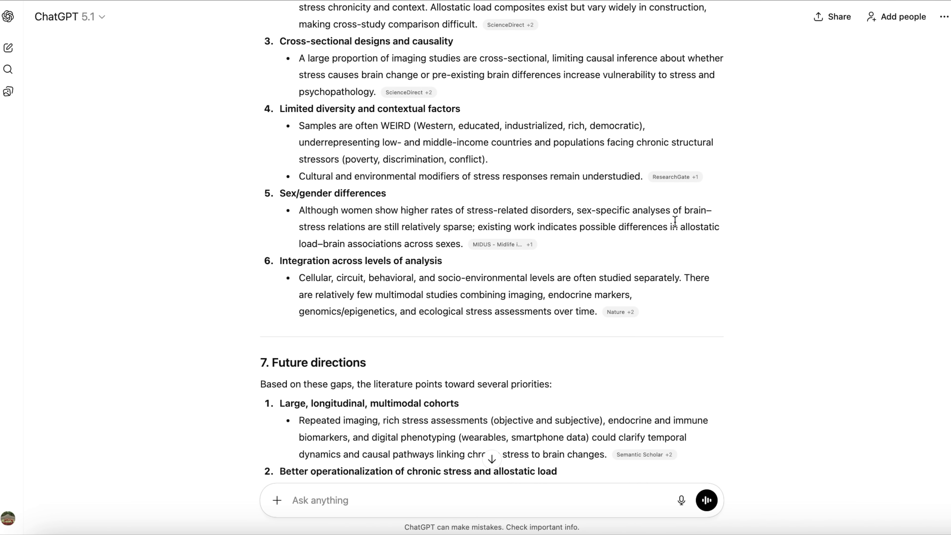
scroll(674, 223, "down", 14)
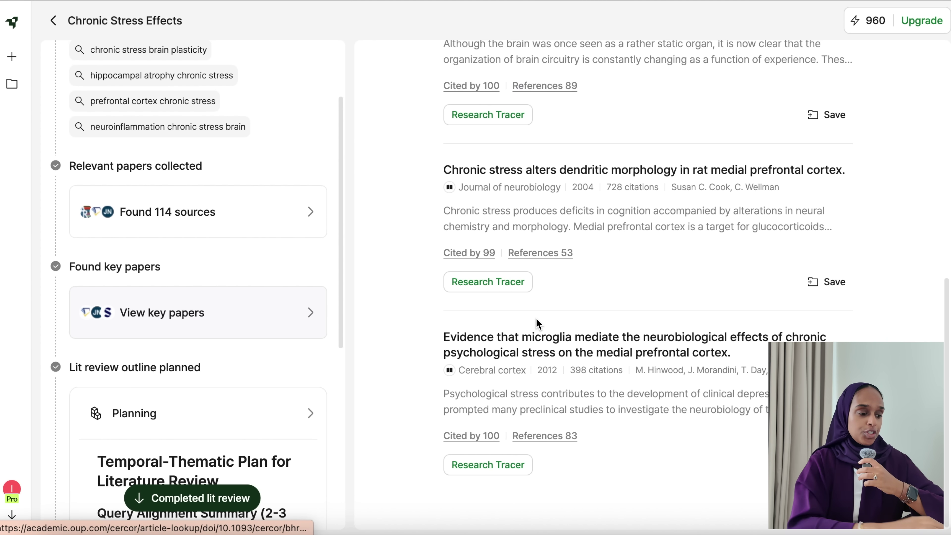
Scroll the Chronic Stress Effects key papers list to the Glucocorticoids and hippocampal atrophy paper.
scroll(538, 323, "up", 10)
scroll(540, 292, "down", 1)
Trace the Glucocorticoids paper and open its Clinical Evidence of Hippocampal Volume Reduction flow.
scroll(540, 293, "down", 2)
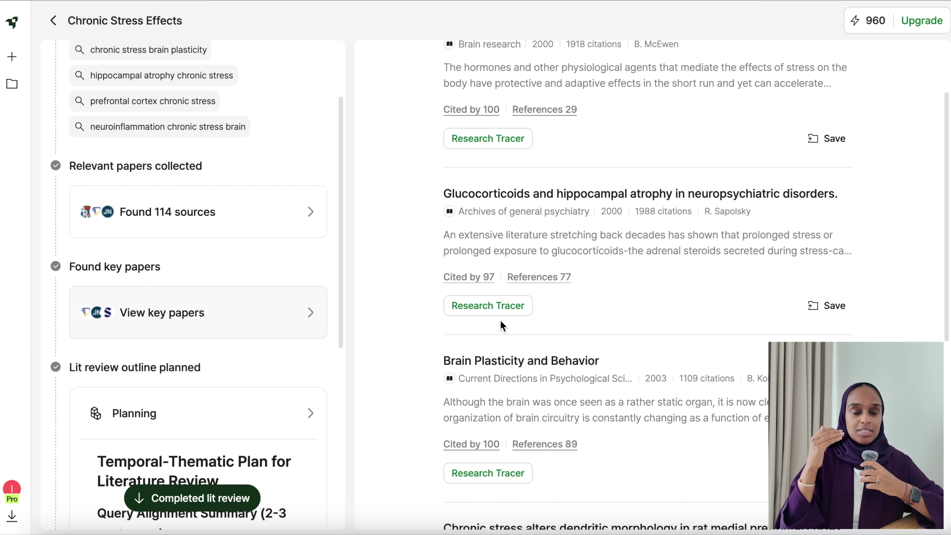
left_click(493, 311)
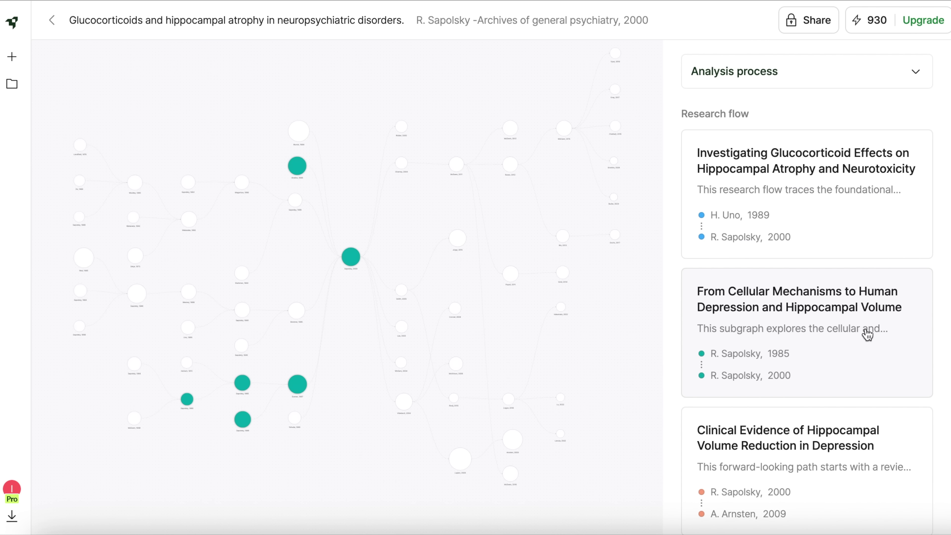
scroll(867, 334, "down", 2)
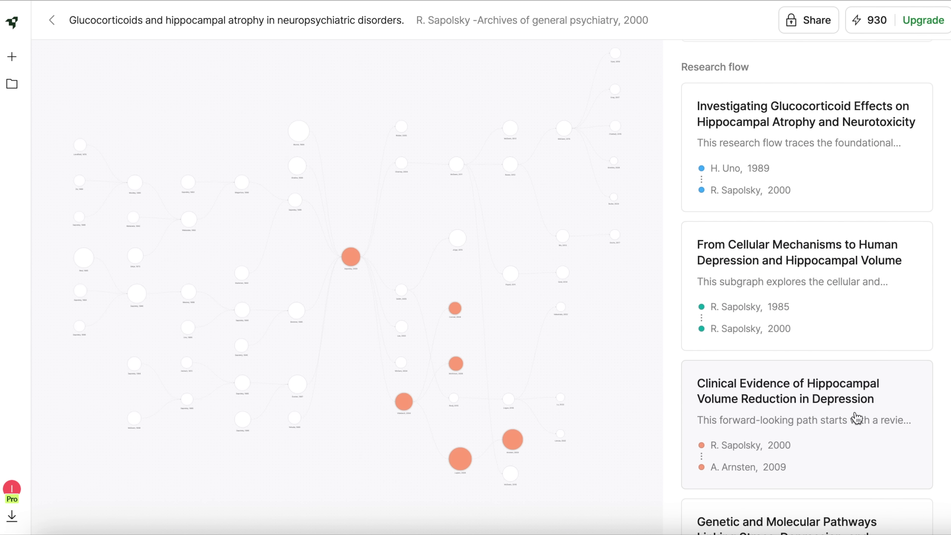
scroll(856, 422, "down", 3)
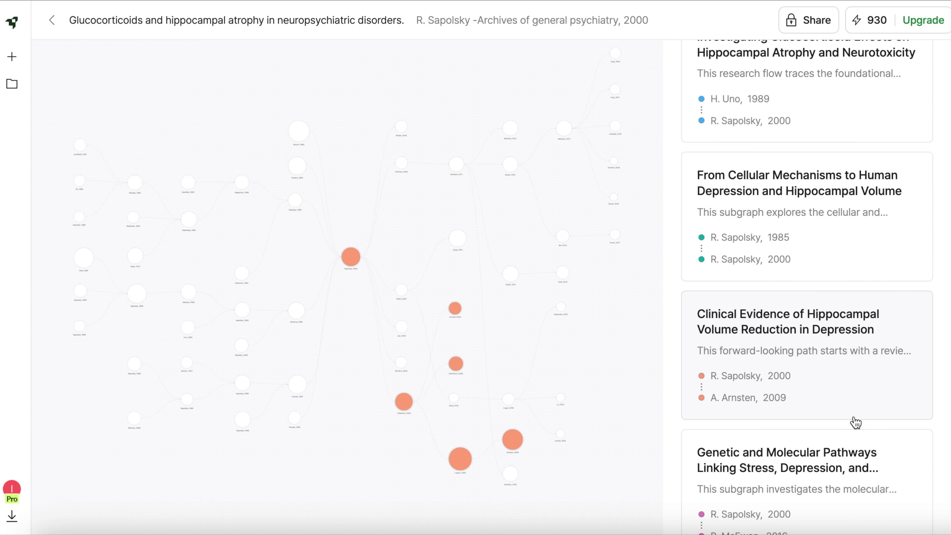
scroll(850, 463, "down", 6)
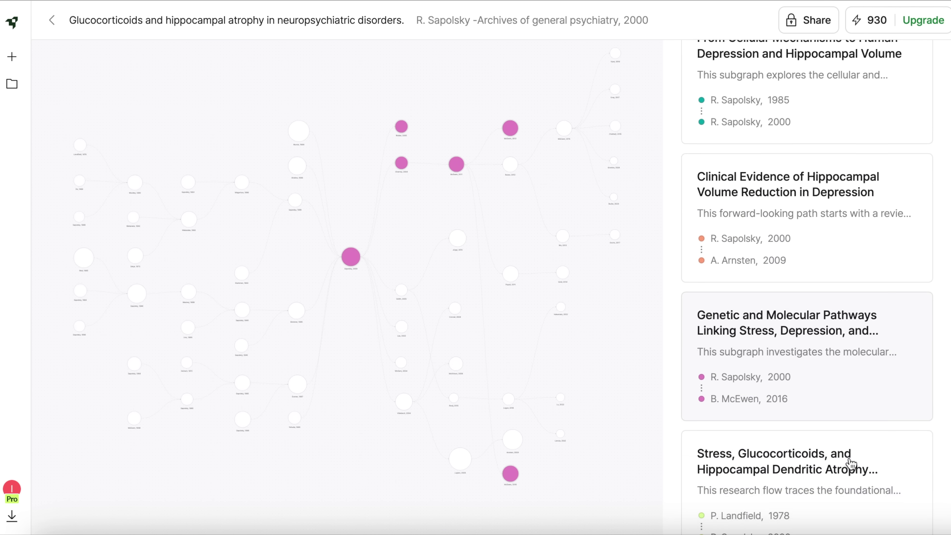
left_click(779, 231)
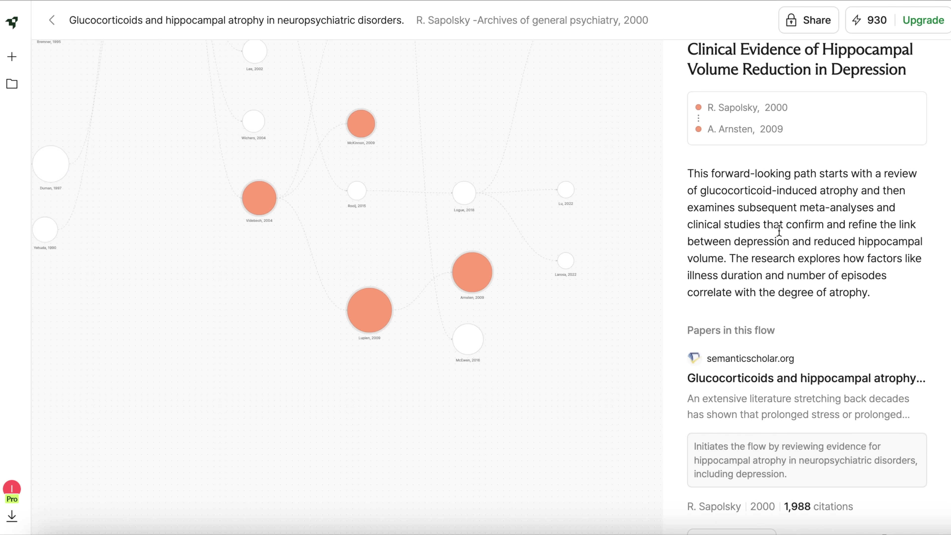
key("Escape")
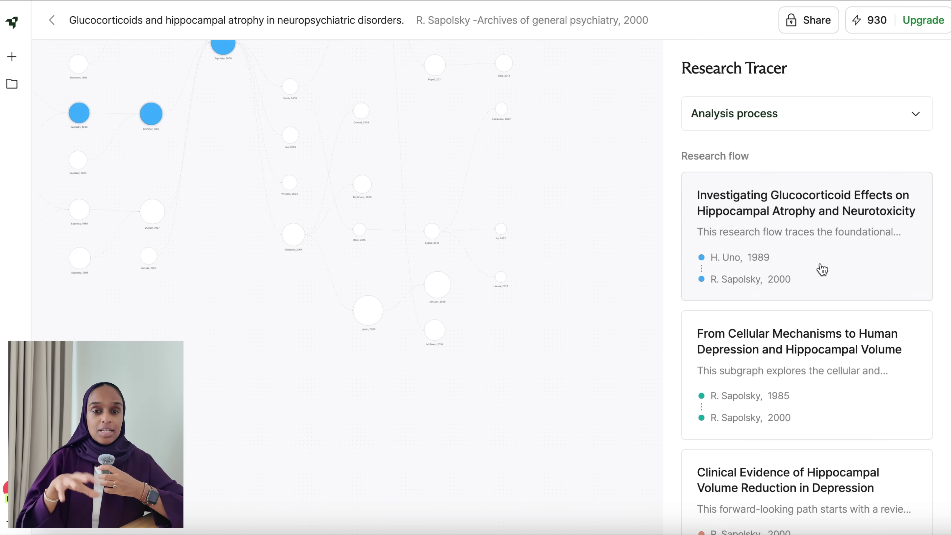
left_click(820, 269)
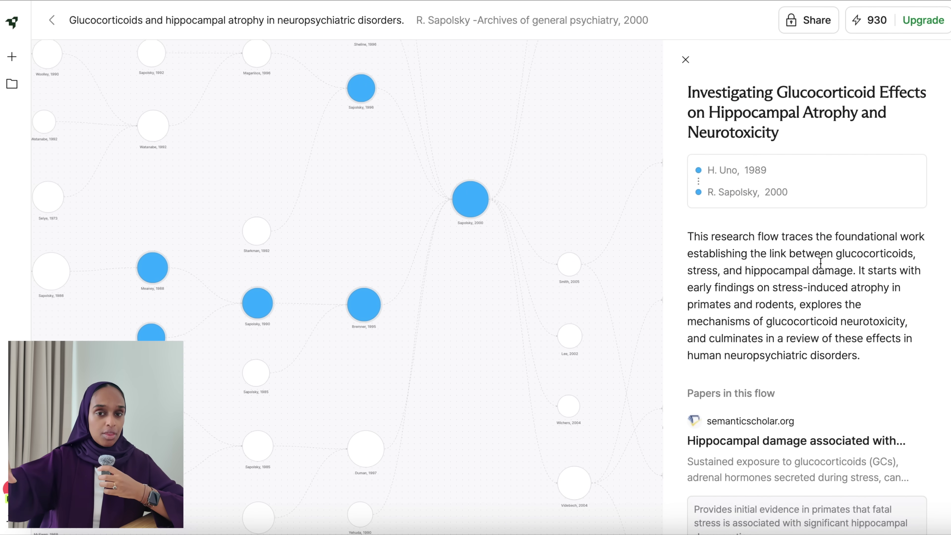
scroll(820, 263, "down", 1)
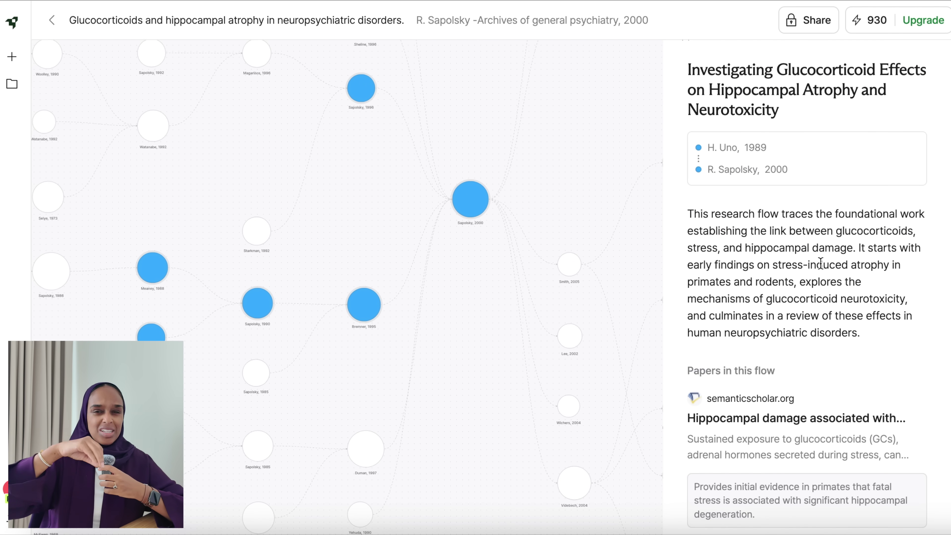
scroll(820, 264, "down", 5)
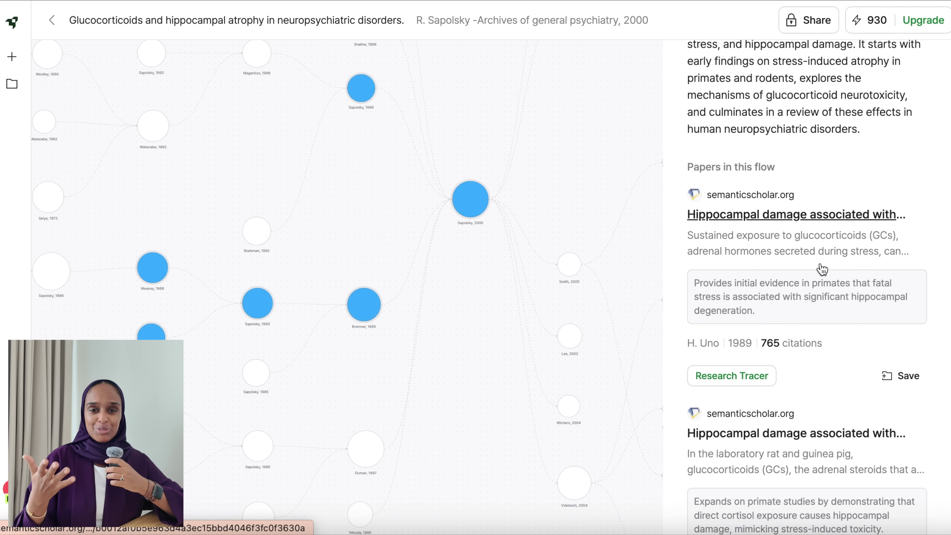
scroll(822, 268, "down", 7)
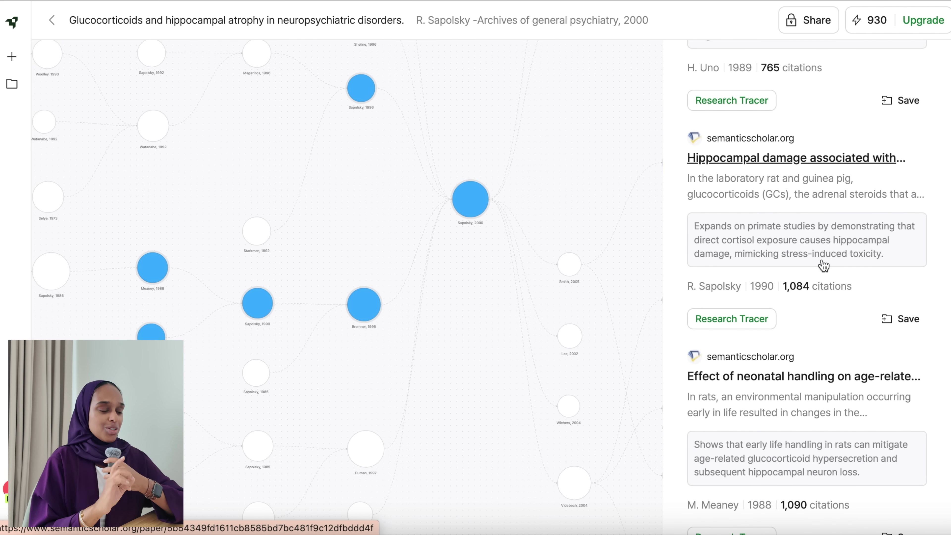
scroll(823, 265, "down", 5)
scroll(824, 266, "down", 7)
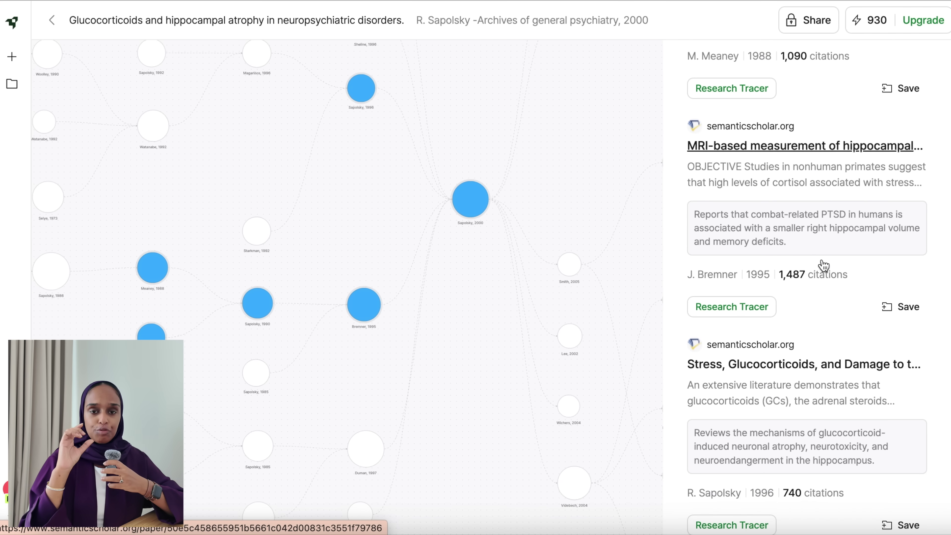
scroll(824, 265, "down", 6)
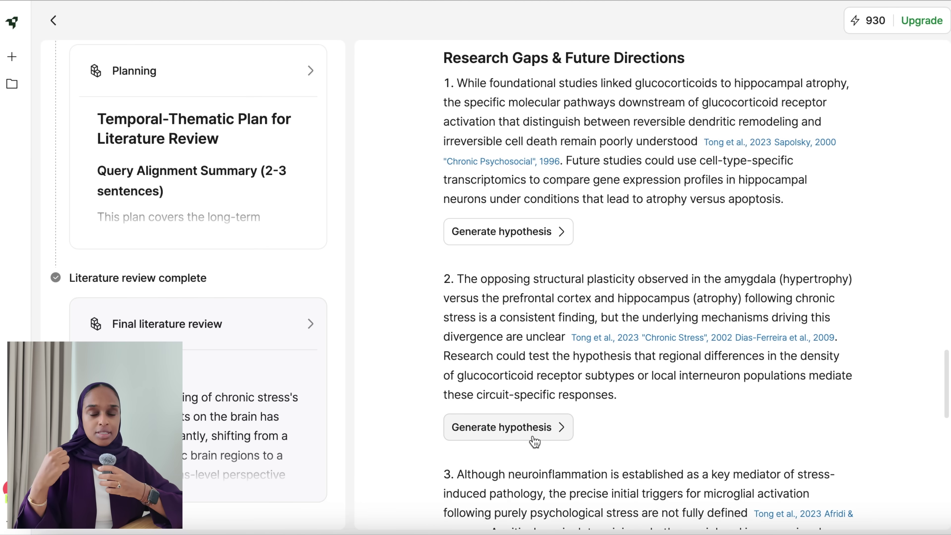
Open the agent's answer for Stress-Induced Structural Plasticity and highlight its three planned tasks.
left_click(468, 430)
scroll(766, 253, "down", 1)
scroll(766, 253, "down", 4)
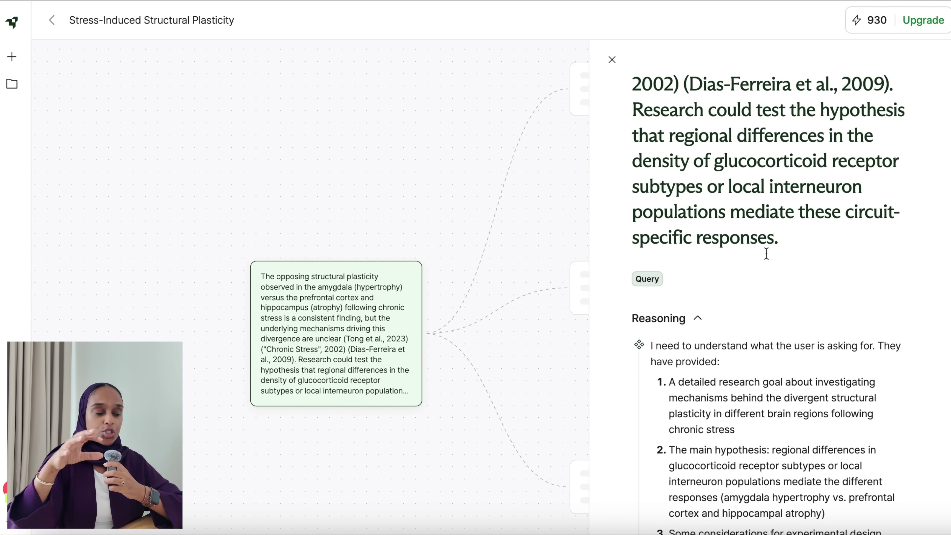
scroll(767, 257, "down", 1)
scroll(766, 253, "down", 6)
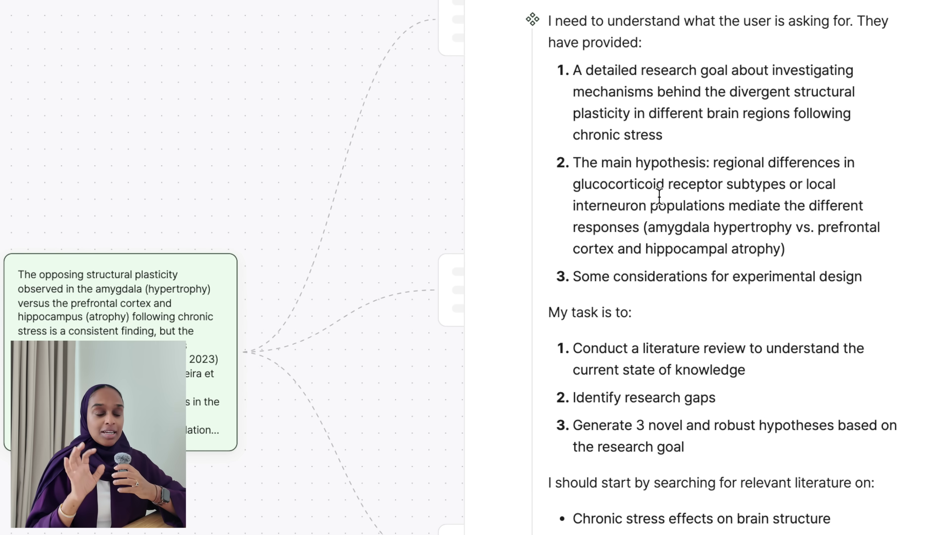
scroll(659, 196, "down", 4)
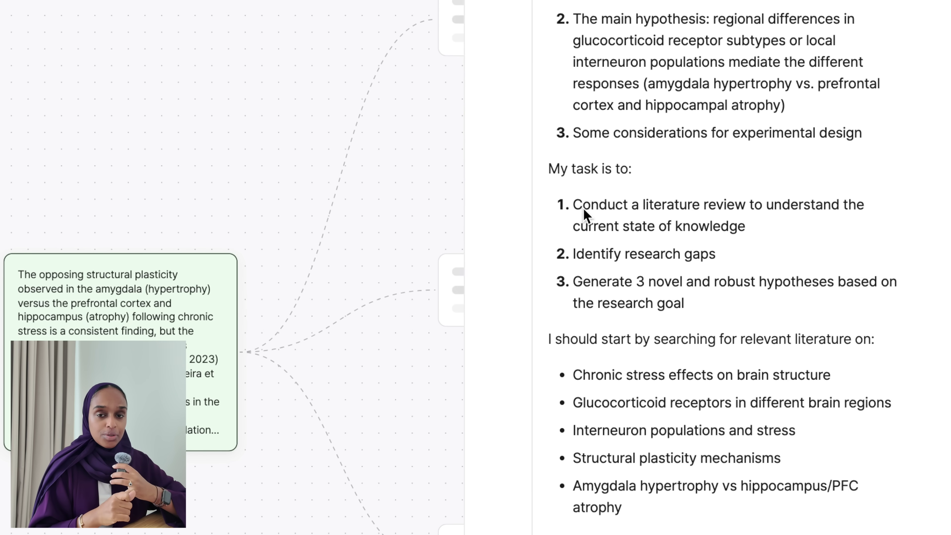
left_click_drag(557, 204, 684, 303)
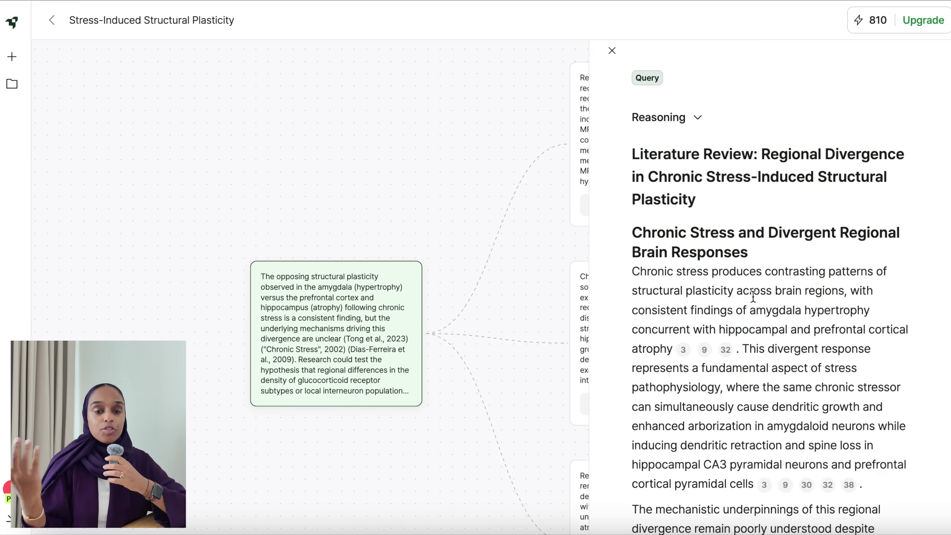
Scroll the Literature Review to its Research Gaps section, then clear the highlighted text.
scroll(753, 296, "down", 20)
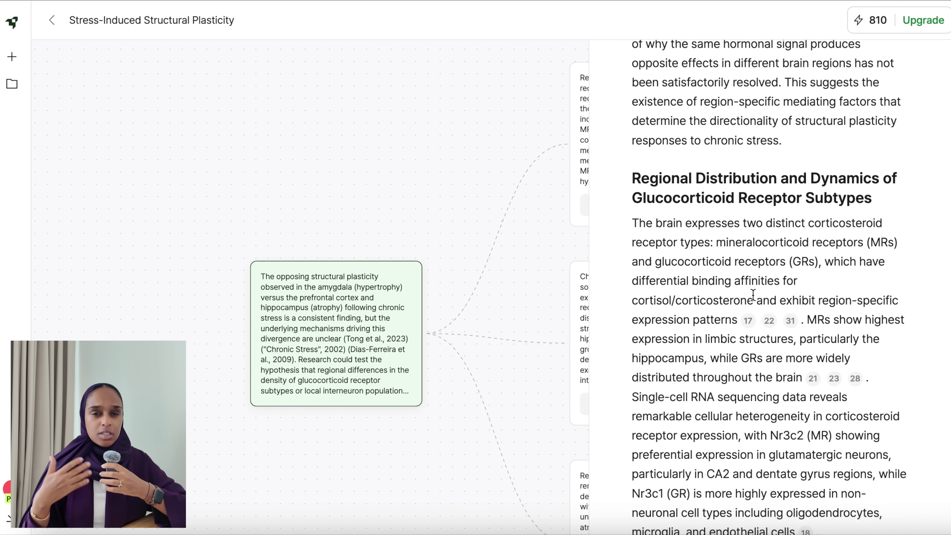
scroll(754, 295, "down", 20)
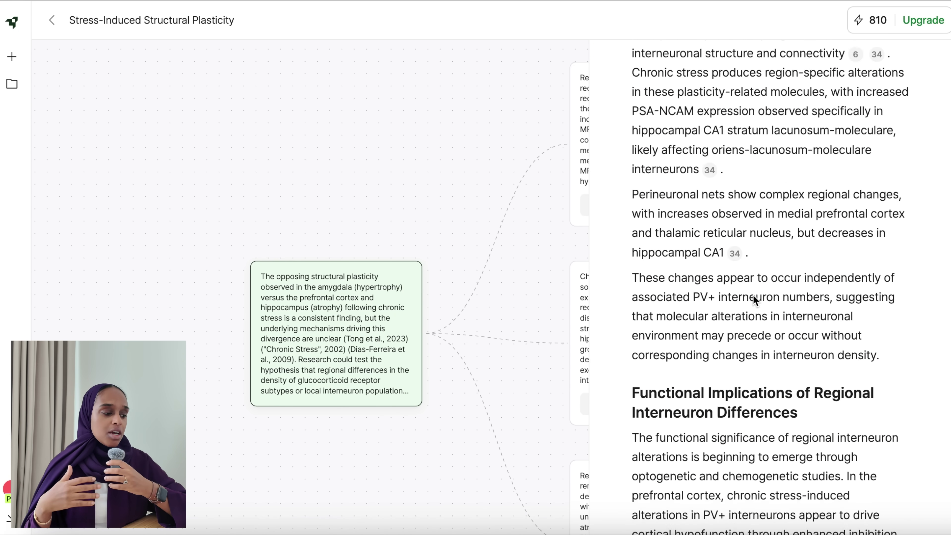
scroll(753, 296, "down", 2)
scroll(753, 295, "up", 8)
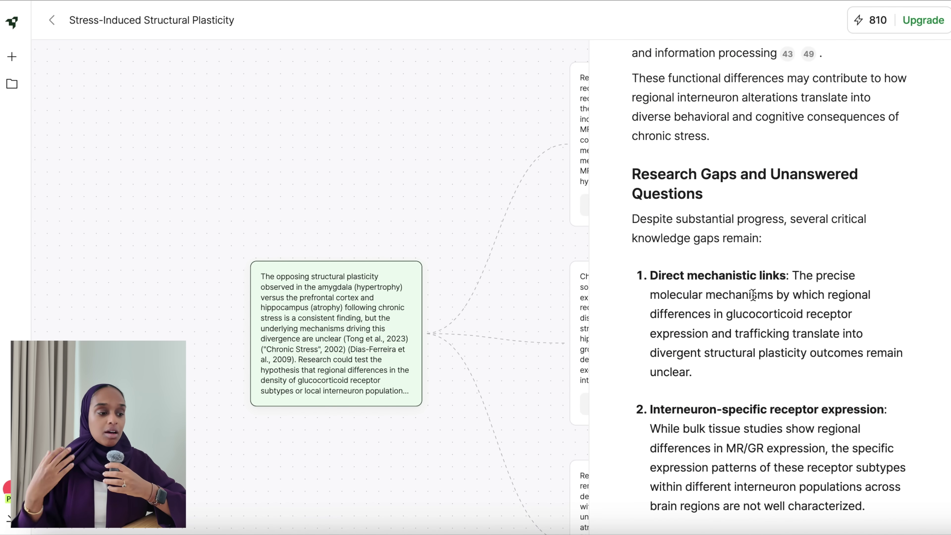
scroll(667, 173, "down", 2)
left_click_drag(635, 100, 831, 393)
scroll(687, 315, "down", 2)
scroll(687, 315, "down", 5)
left_click(883, 424)
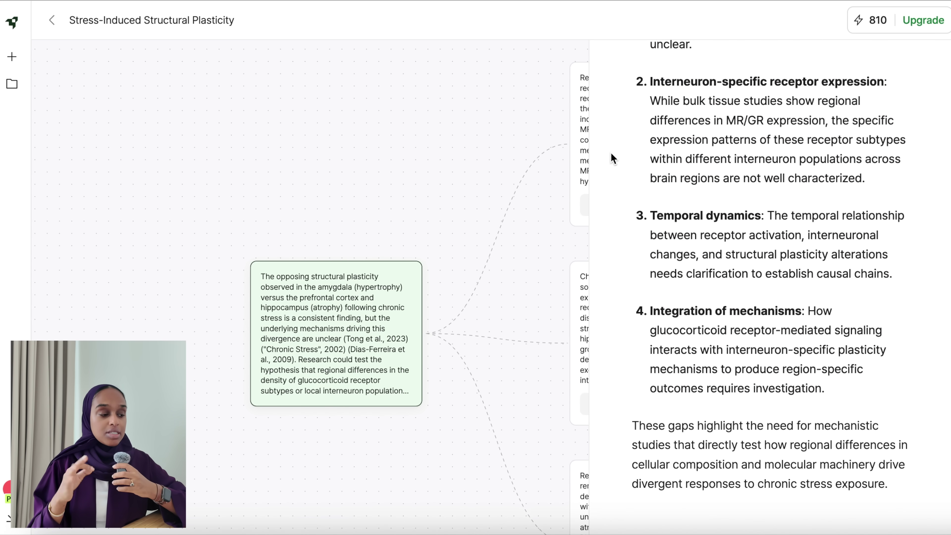
Bring the three hypothesis cards into view and open the first and second hypotheses' full text.
scroll(506, 128, "down", 2)
left_click_drag(505, 128, 336, 113)
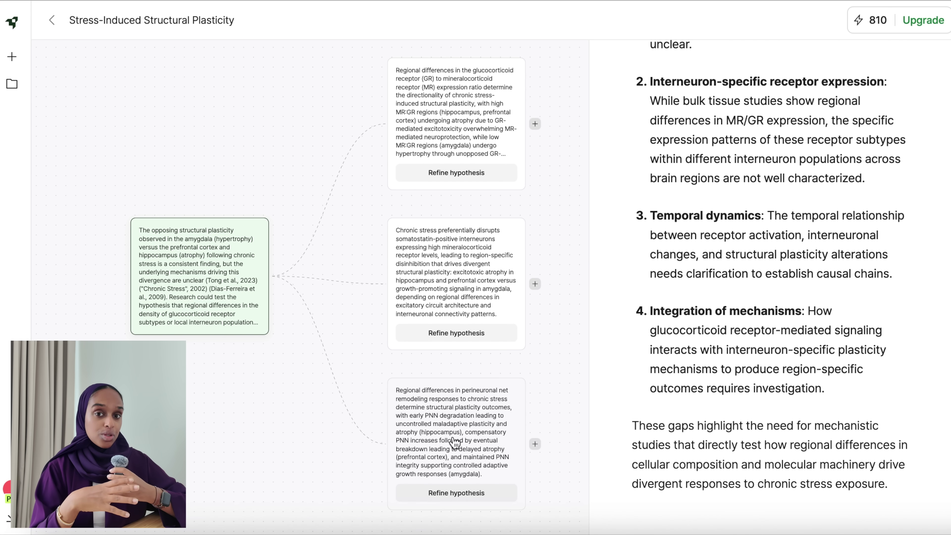
left_click(492, 113)
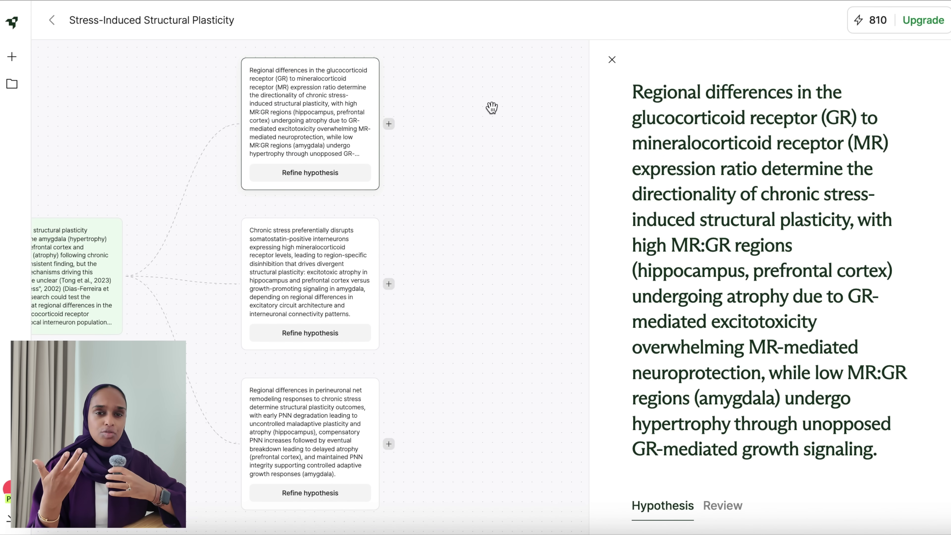
left_click(344, 301)
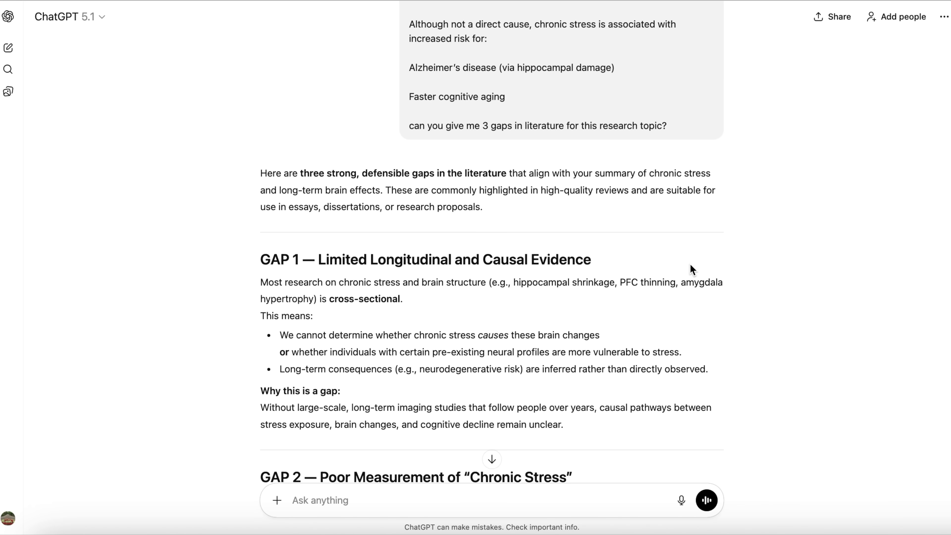
Select the earlier three-gaps question and read ChatGPT's reply listing references for each gap.
scroll(690, 266, "down", 3)
scroll(691, 264, "down", 1)
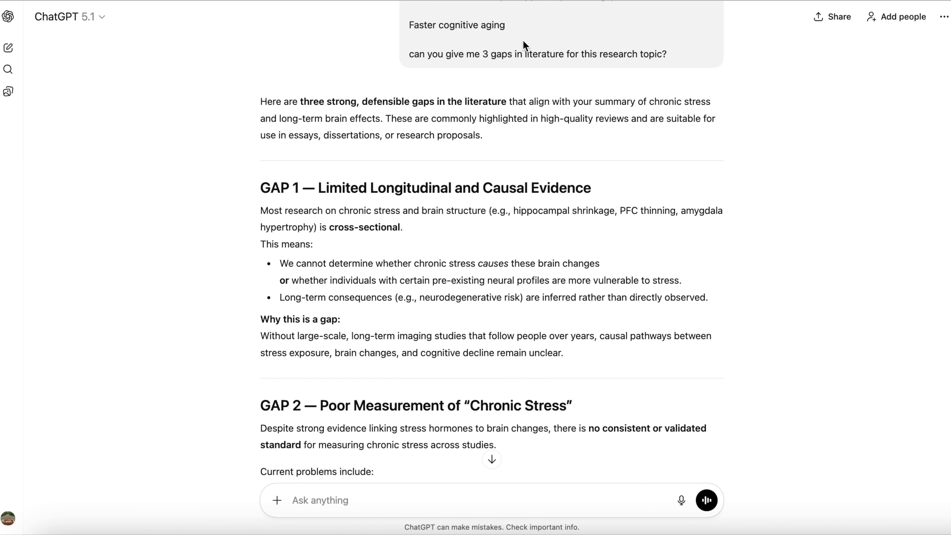
triple_click(527, 52)
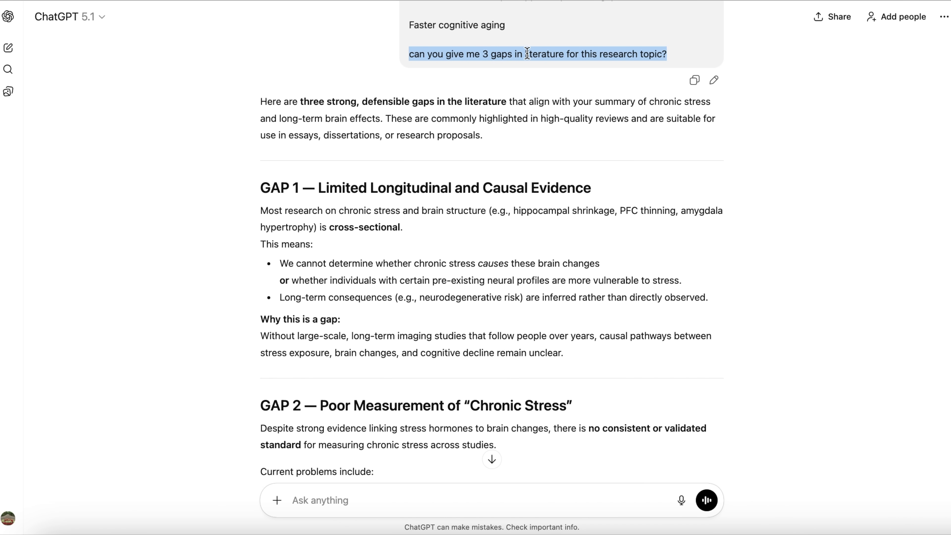
scroll(597, 176, "down", 2)
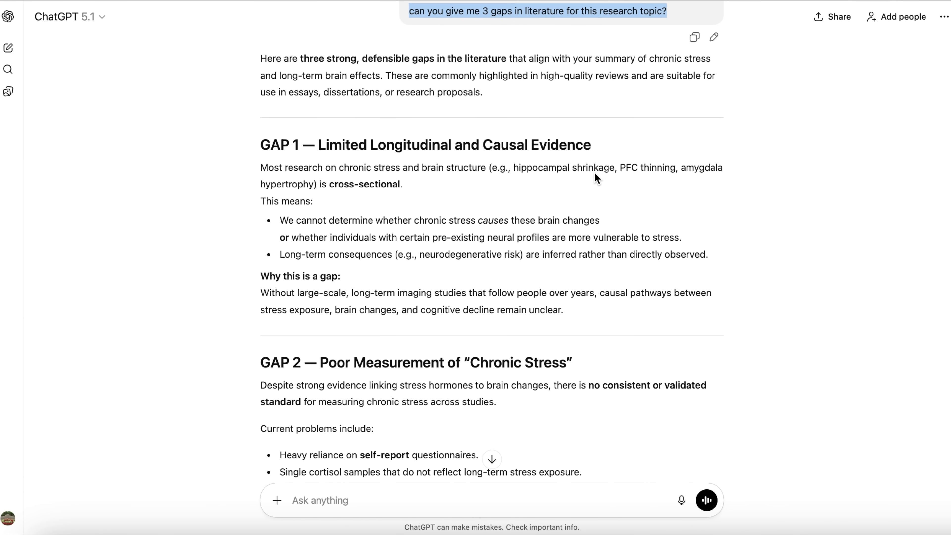
scroll(596, 174, "down", 1)
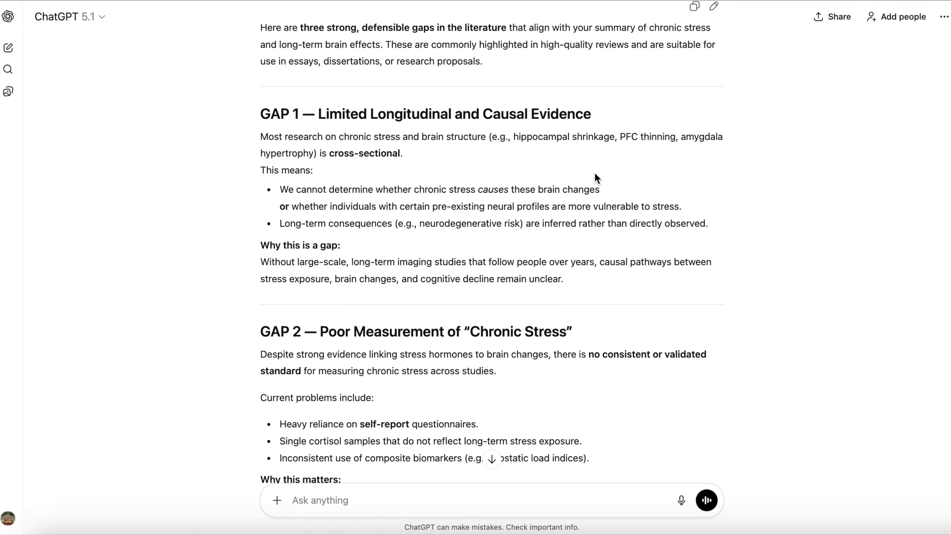
scroll(596, 176, "down", 3)
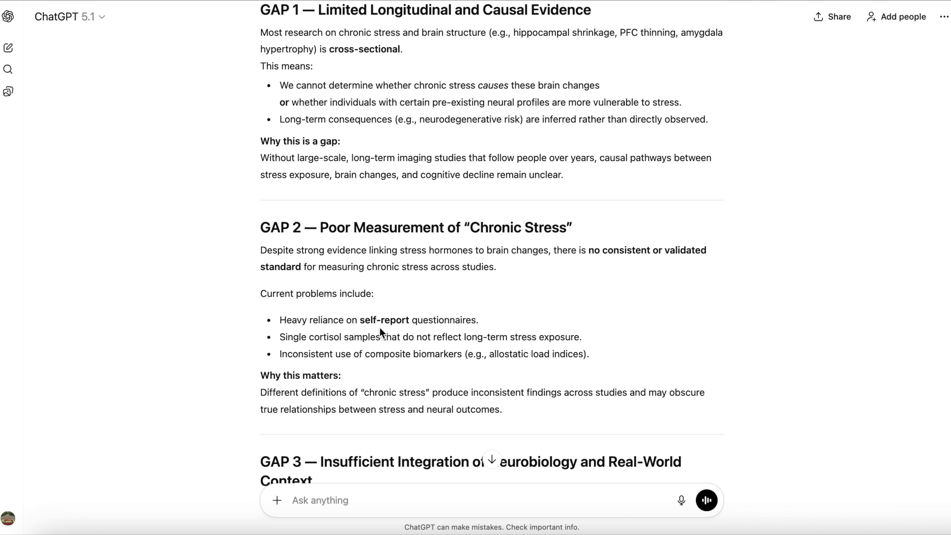
scroll(380, 327, "down", 4)
scroll(380, 327, "down", 4)
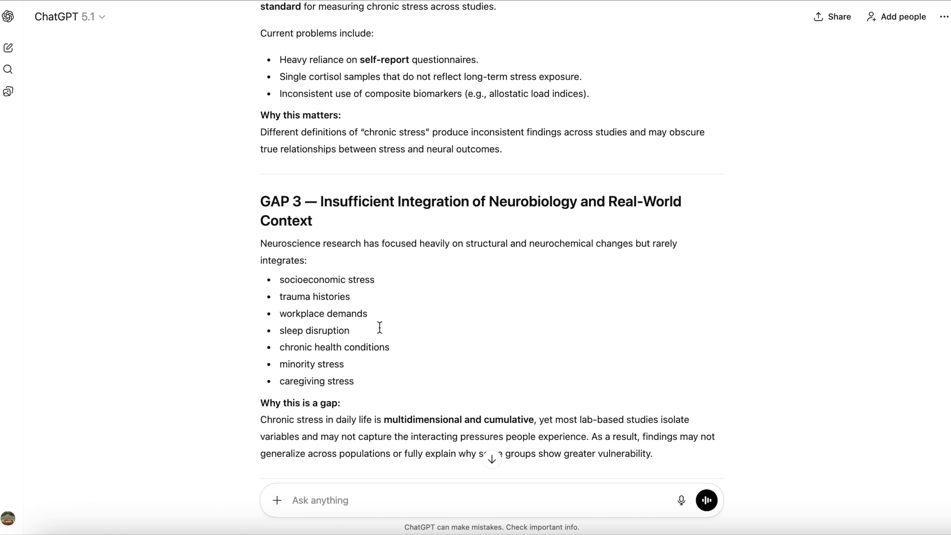
scroll(380, 331, "down", 2)
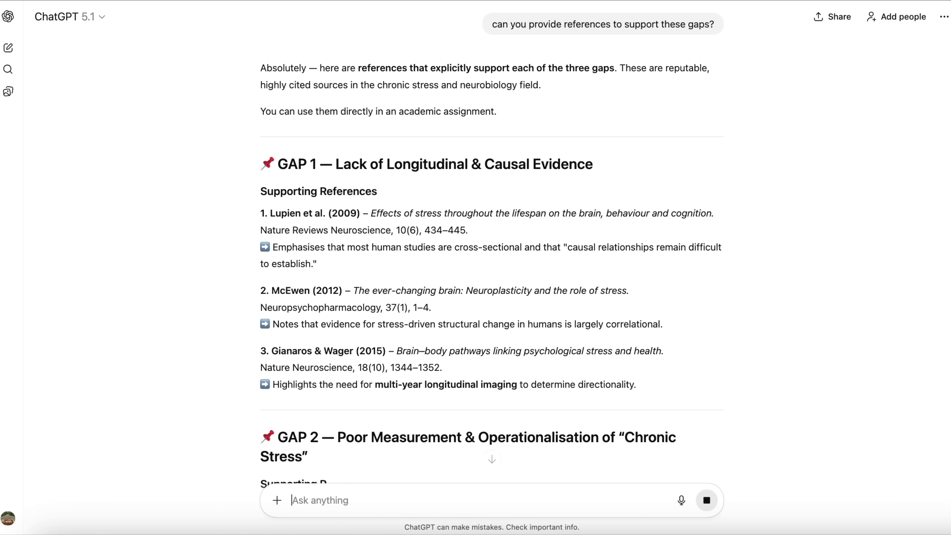
Highlight the first author of reference 1 and read through the remaining references.
double_click(297, 212)
scroll(670, 299, "down", 3)
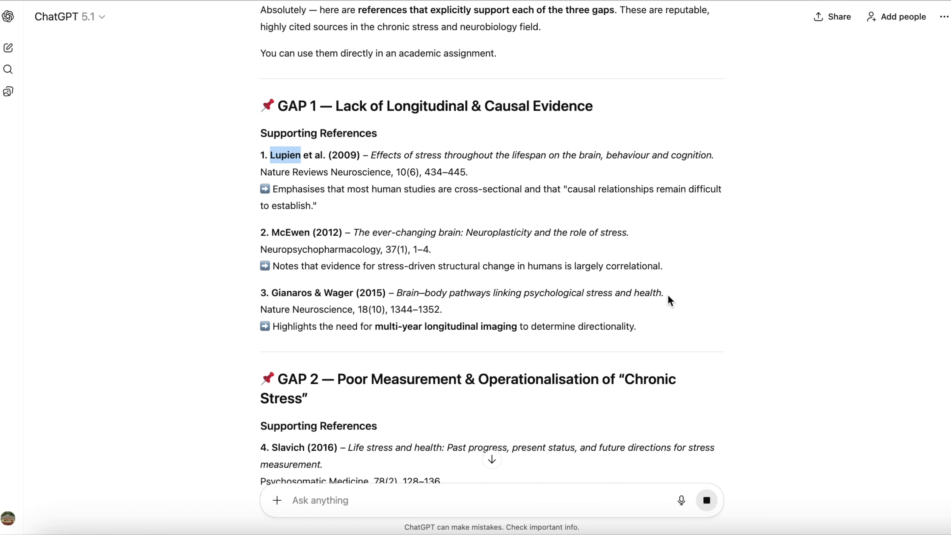
scroll(668, 295, "down", 4)
scroll(668, 299, "down", 7)
scroll(668, 296, "down", 2)
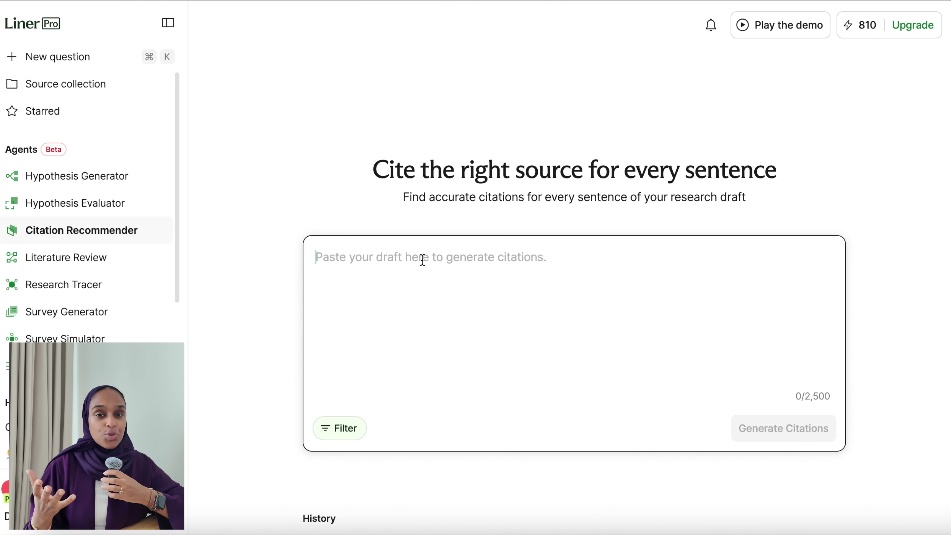
Paste the Chronic Stress Neural Effects draft into the Citation Recommender's draft box.
scroll(420, 260, "down", 2)
scroll(425, 247, "up", 2)
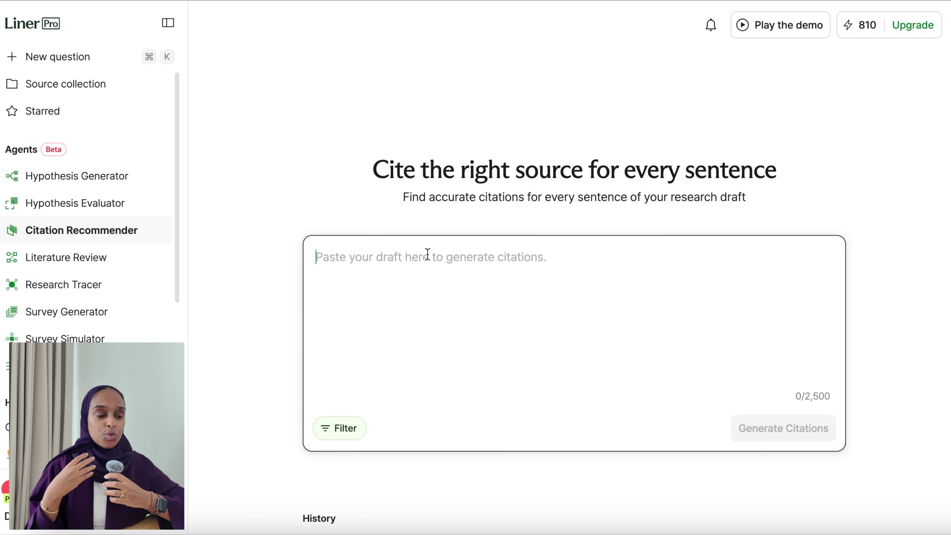
type("Building on the initial focus on the hippocampus, research in the following decade revealed that chronic stress induces complex and region-specific structural changes across interconnected neural circuits. A pivotal 2002 study demonstrated that chronic immobilization stress causes contrasting dendritic remodeling, inducing atrophy in hippocampal CA3 neurons while promoting hypertrophy, or dendritic growth, in basolateral amygdala neurons. This finding suggested that chronic stress shifts the balance of neural processing, potentially favoring emotional and fear-related functions over cognitive ones. Subsequent work extended these findings to the medial prefrontal cortex (mPFC), another key region for cognitive control and stress regulation.")
left_click(783, 428)
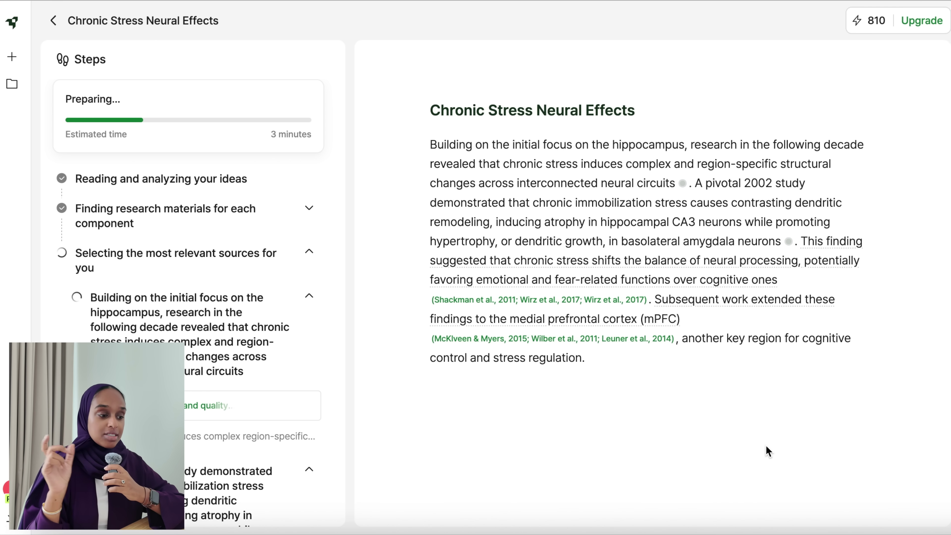
Scroll through the Chronic Stress Neural Effects draft to review its newly inserted citations, such as Chattarji et al., 2015.
scroll(220, 298, "down", 3)
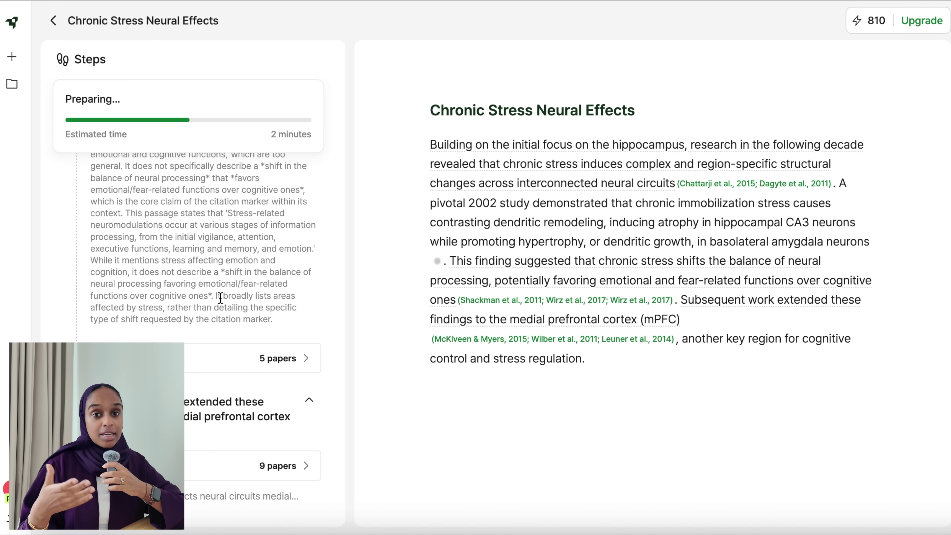
scroll(220, 297, "up", 10)
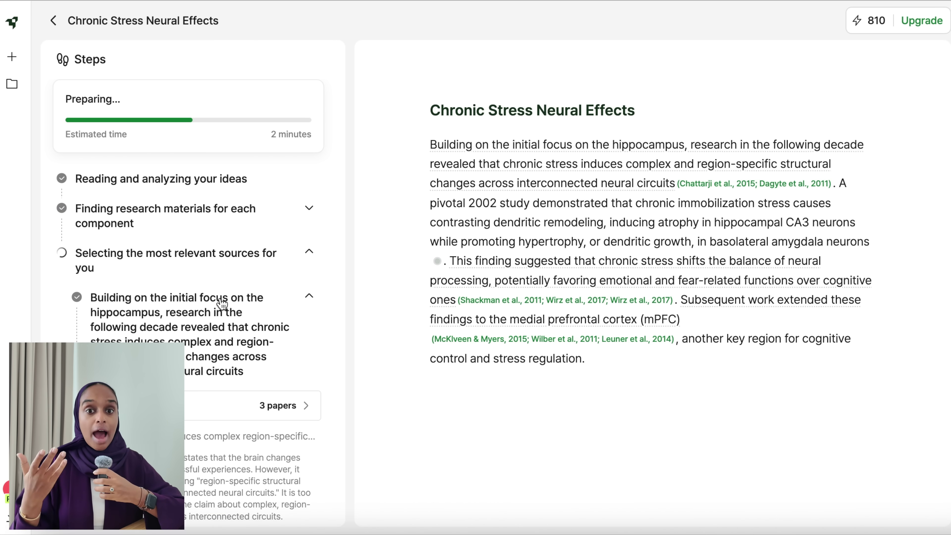